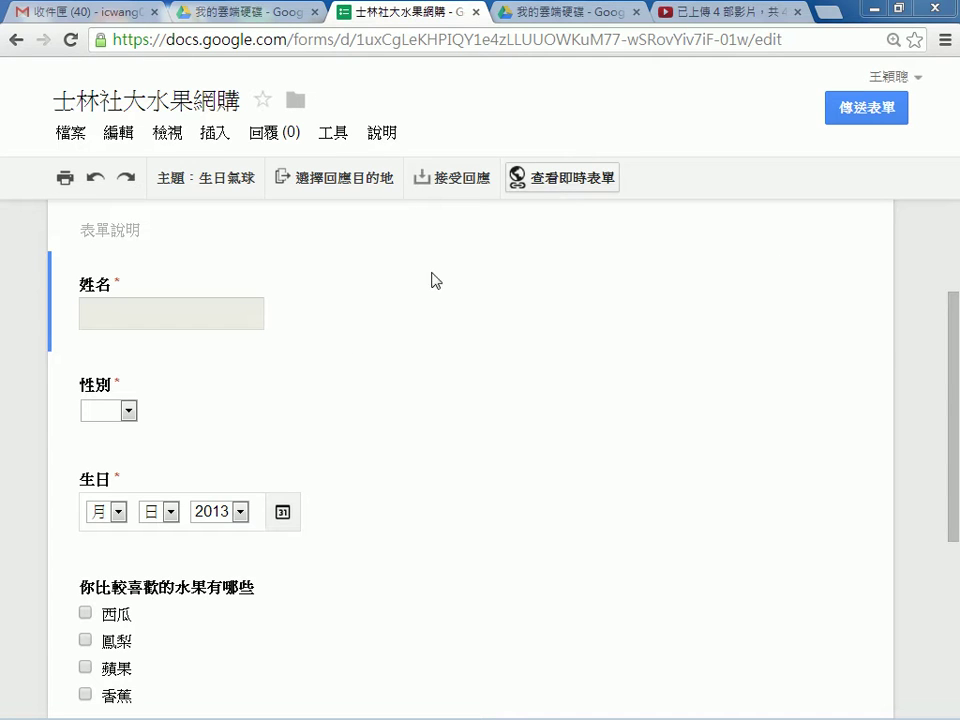
Open the live form in a new tab and highlight the *必填 required note.
click(572, 178)
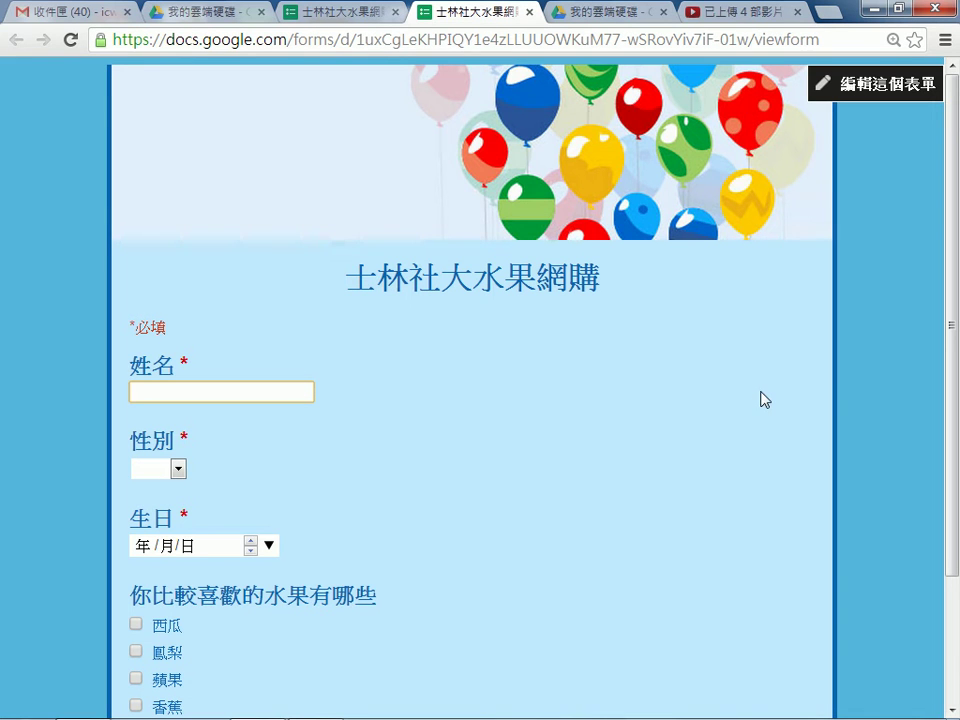
scroll(600, 382, down, 2)
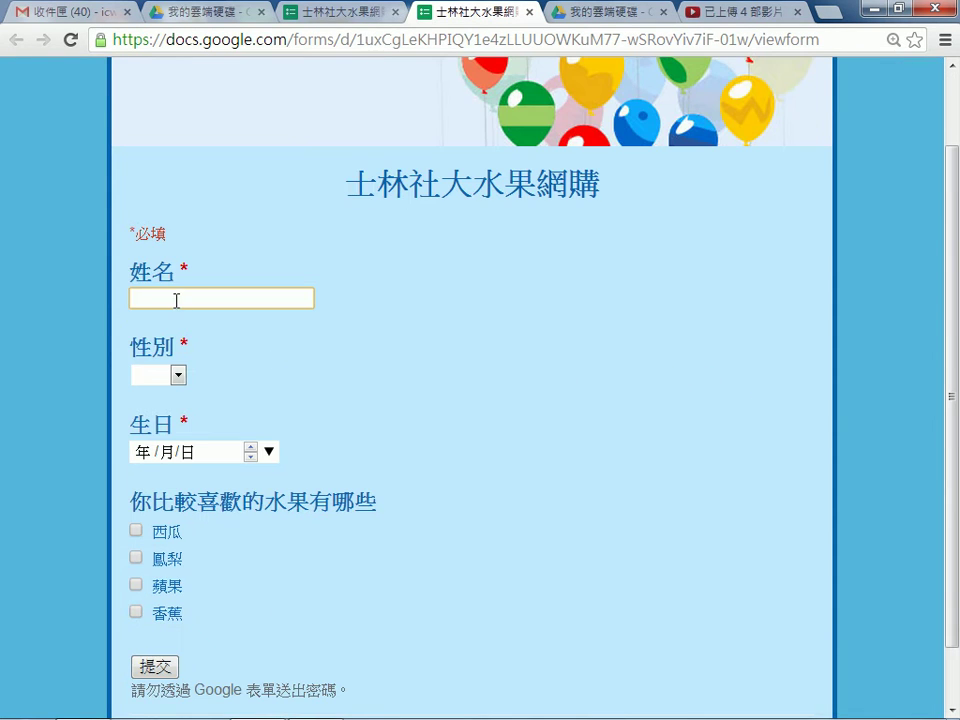
click(136, 235)
triple_click(141, 234)
Click into the 姓名 box, then answer the 性別 dropdown with 男.
click(199, 300)
scroll(170, 295, down, 1)
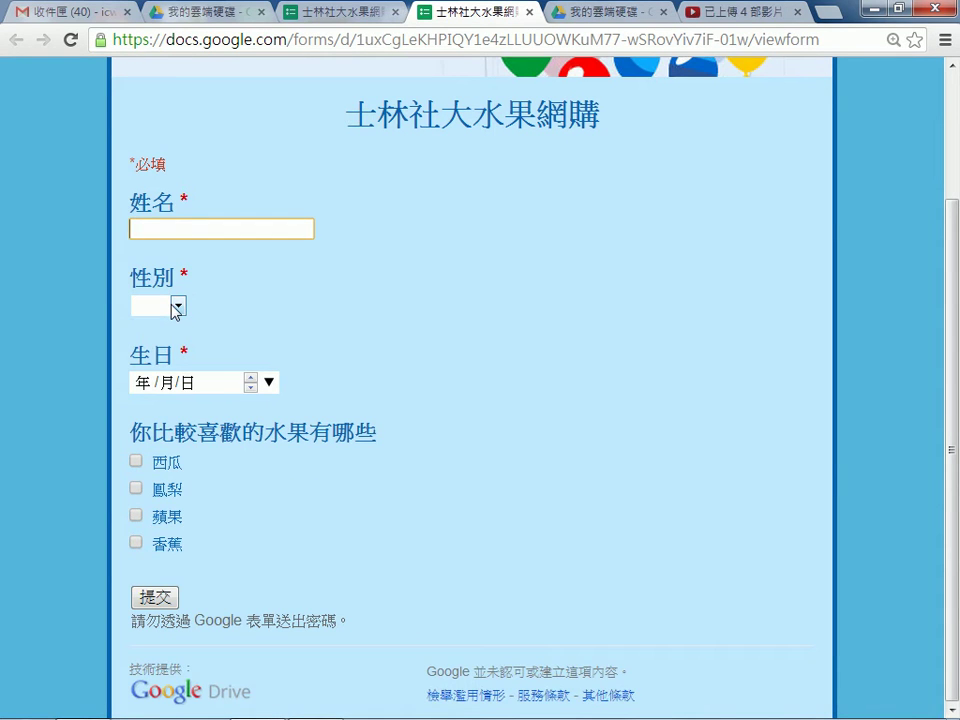
click(176, 308)
click(158, 362)
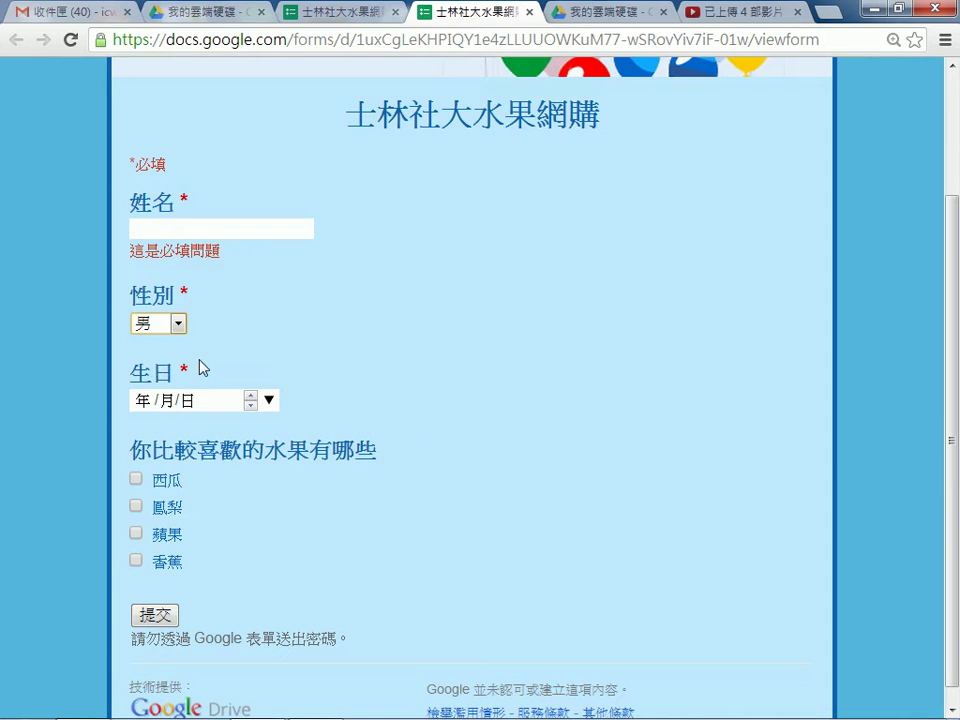
Browse the 生日 date picker's day, month and year views, then close it without choosing.
click(272, 401)
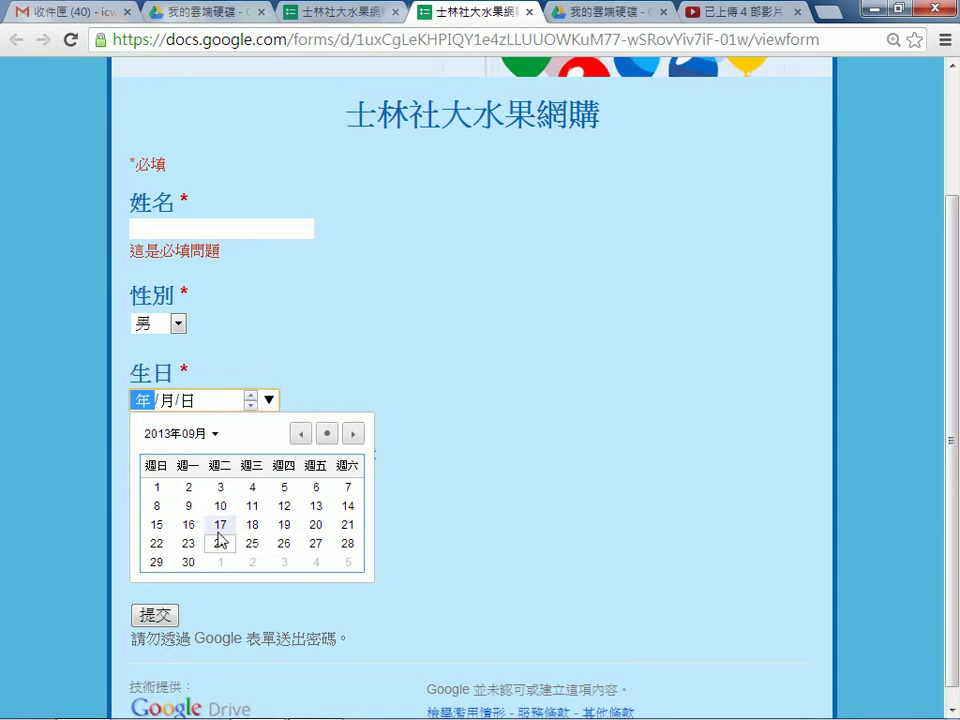
click(176, 437)
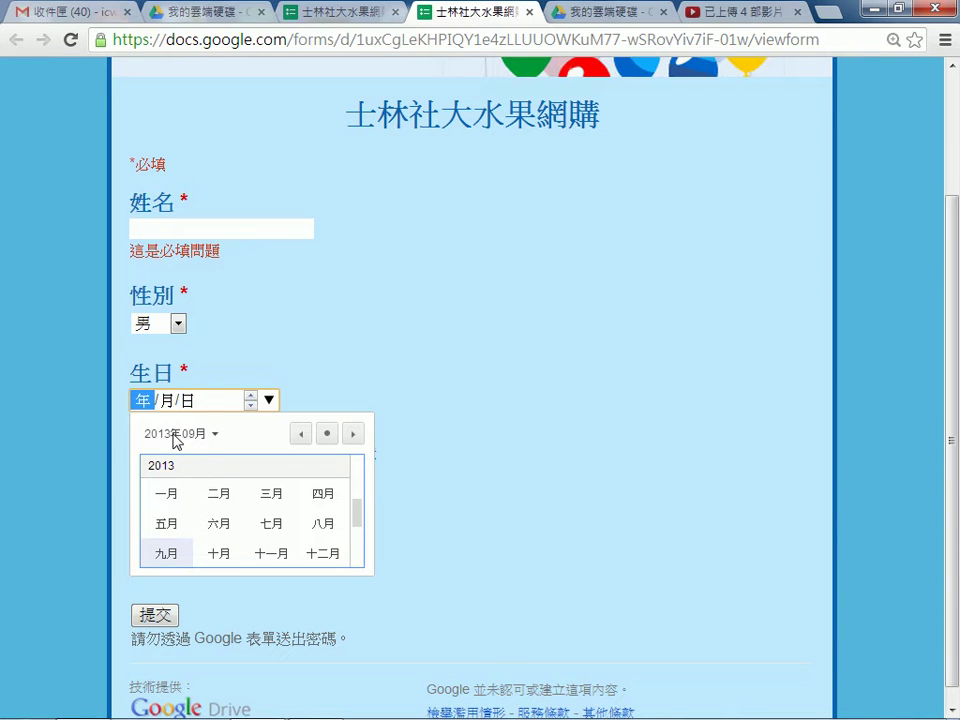
click(176, 437)
click(177, 437)
click(183, 437)
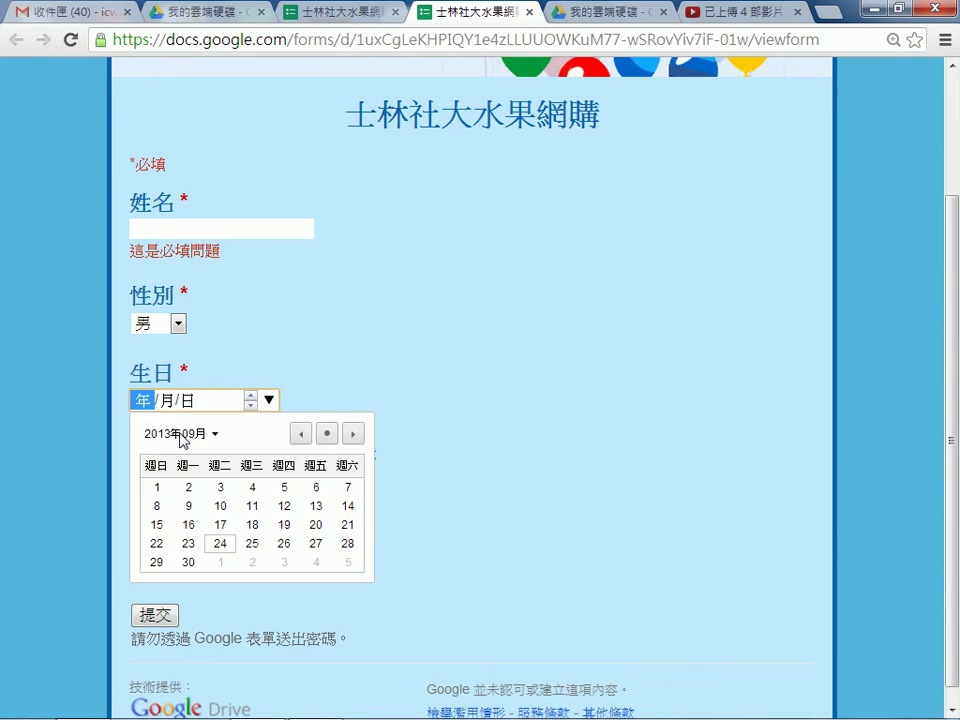
click(182, 437)
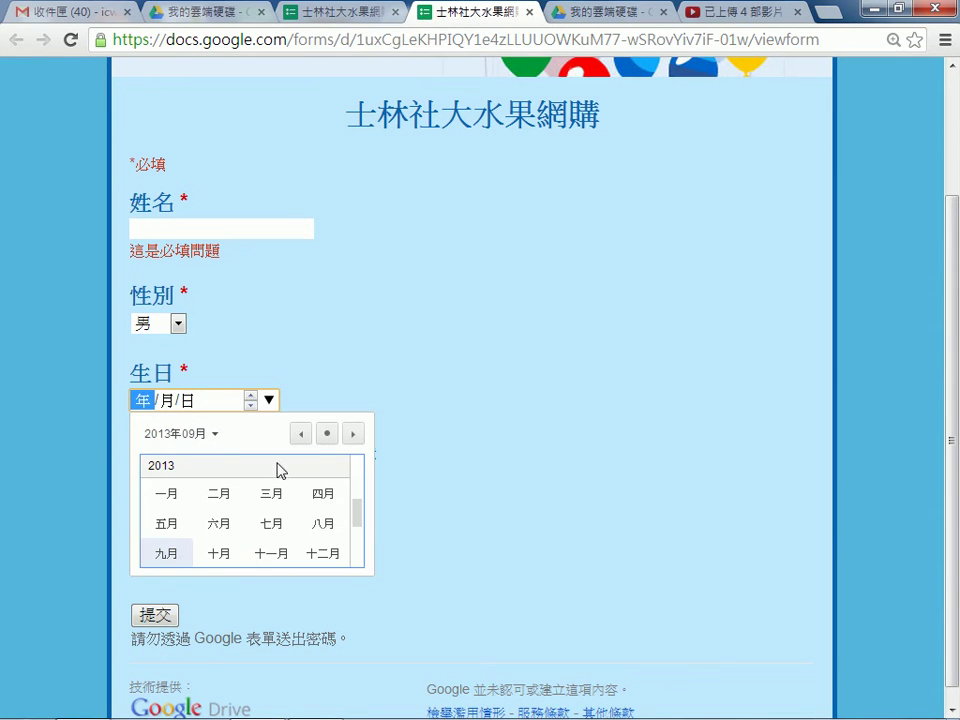
click(301, 434)
click(301, 434)
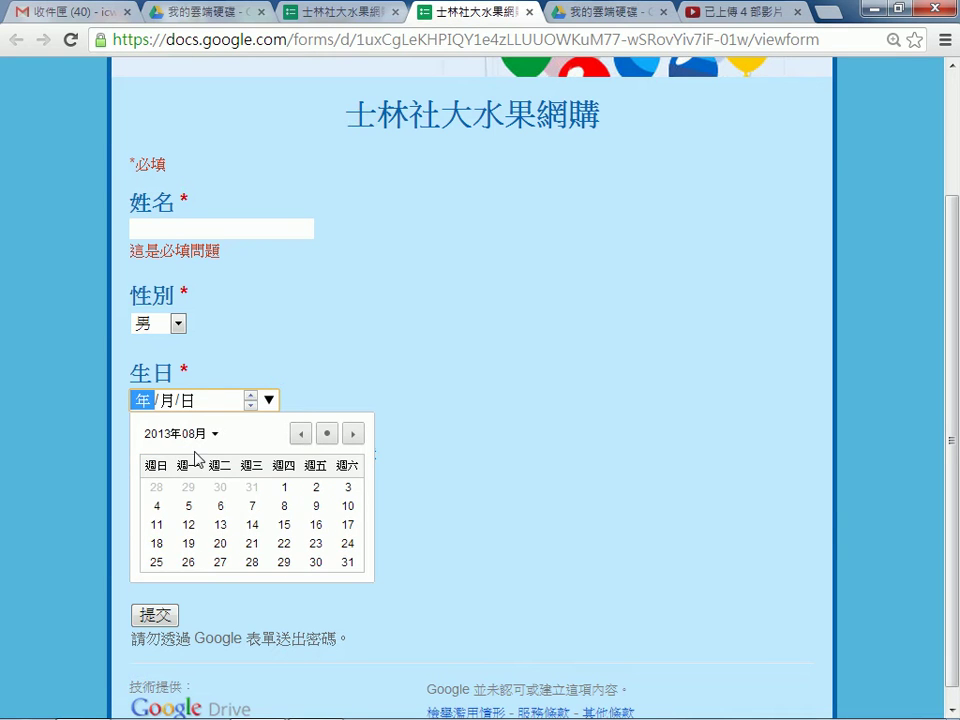
click(190, 437)
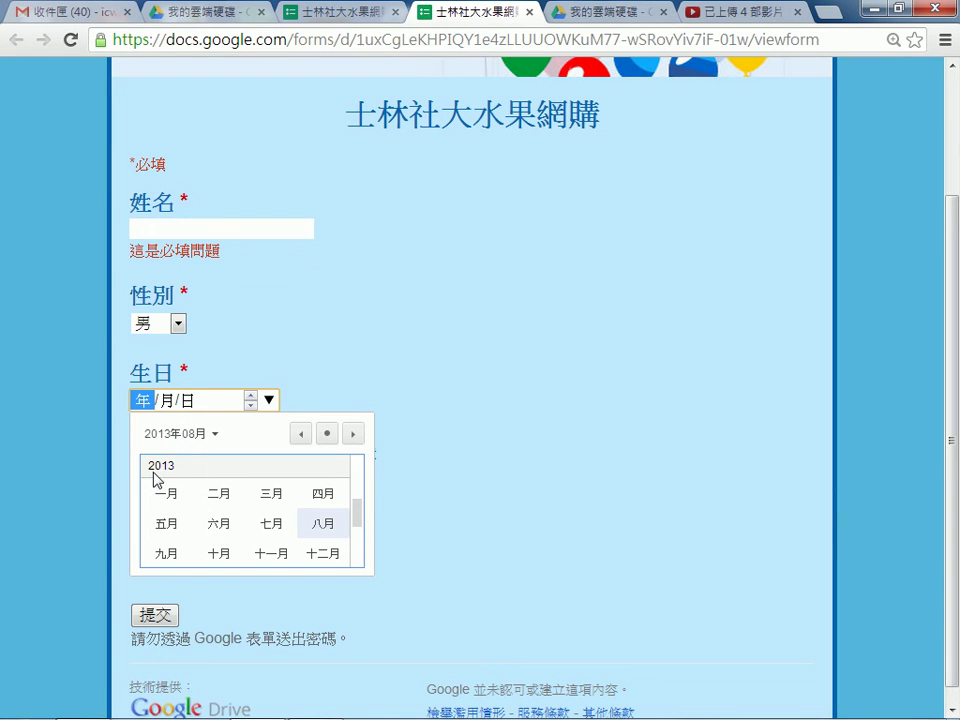
drag(358, 501, 362, 476)
scroll(362, 476, up, 12)
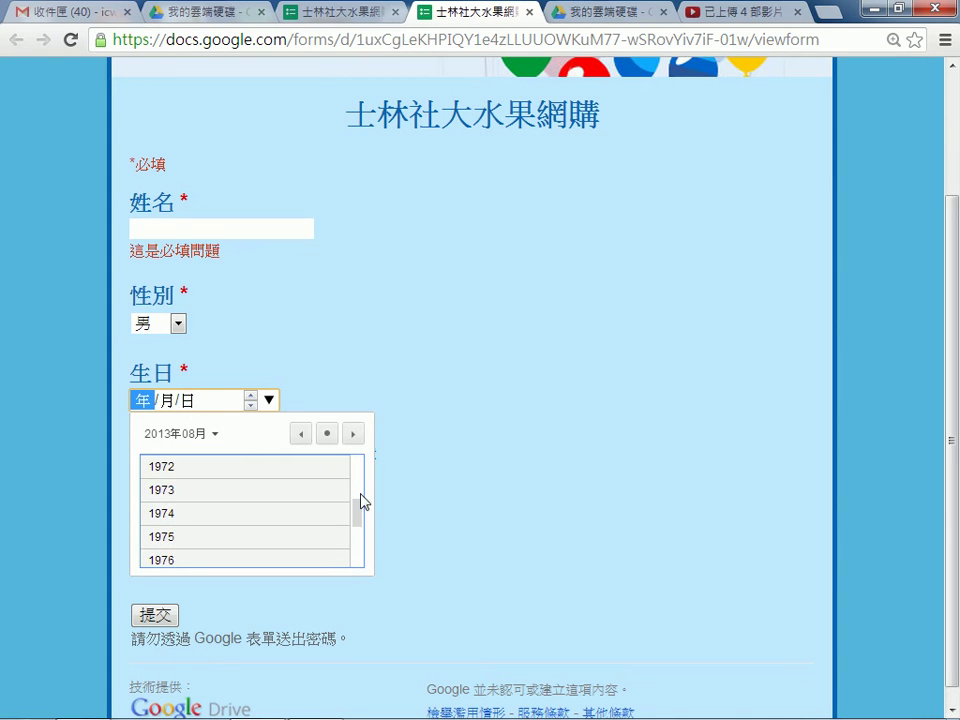
scroll(364, 477, up, 6)
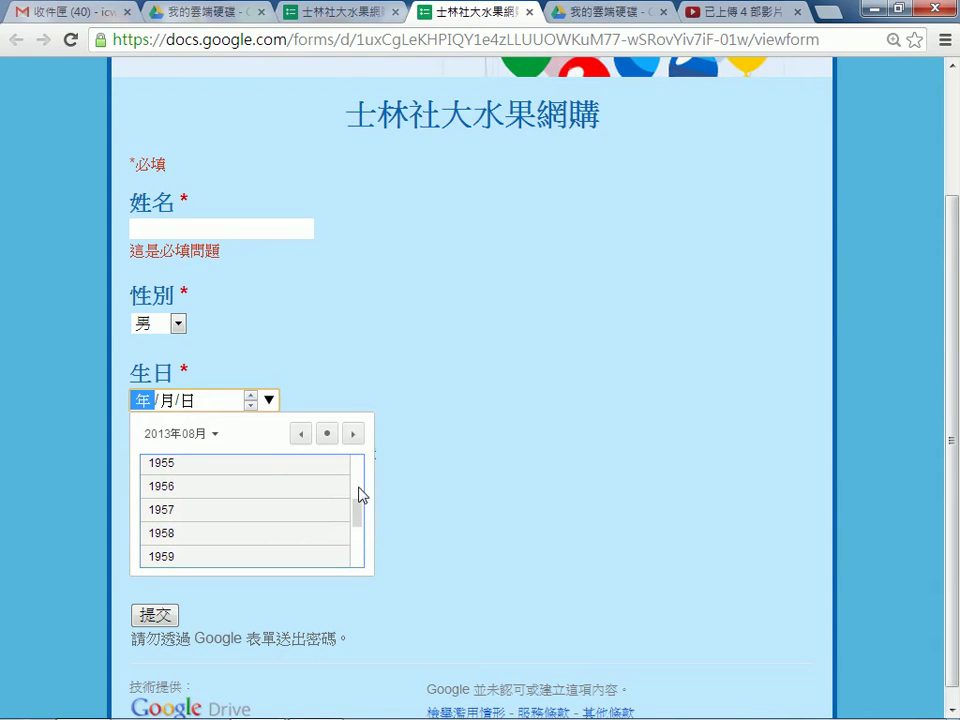
scroll(358, 540, down, 5)
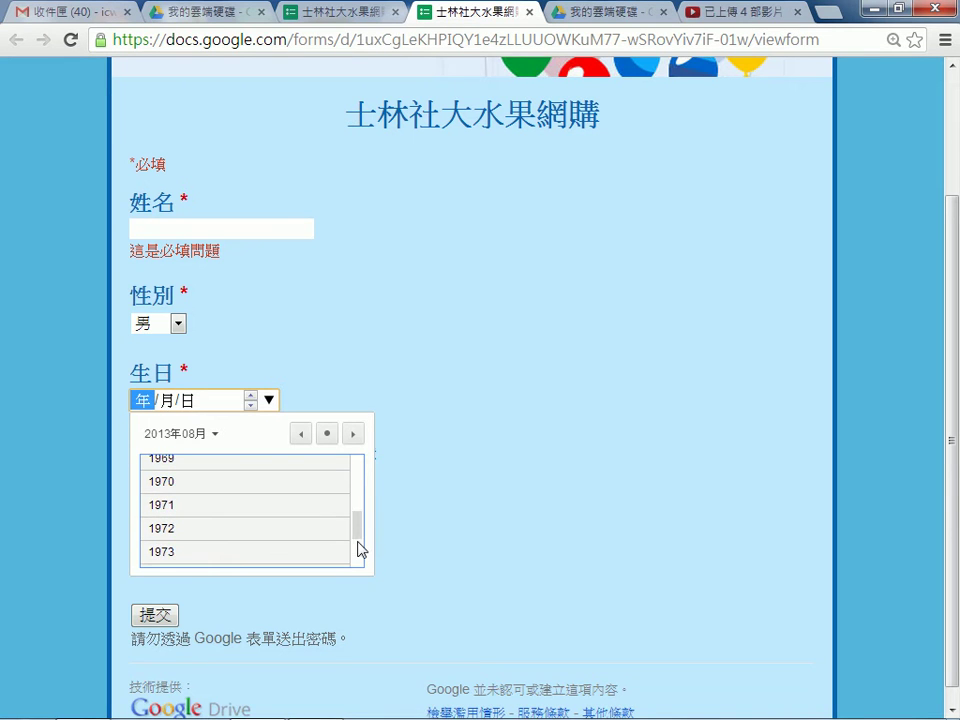
click(503, 466)
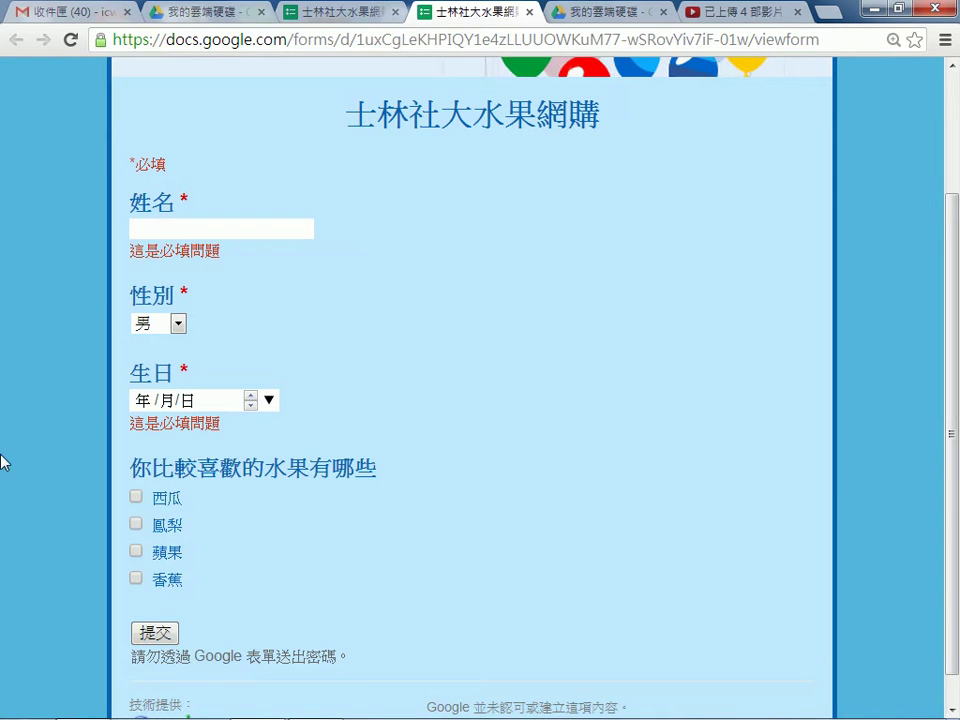
Pick year 1982, 六月 and day 8 in the 生日 calendar, giving 1982/06/08.
click(270, 403)
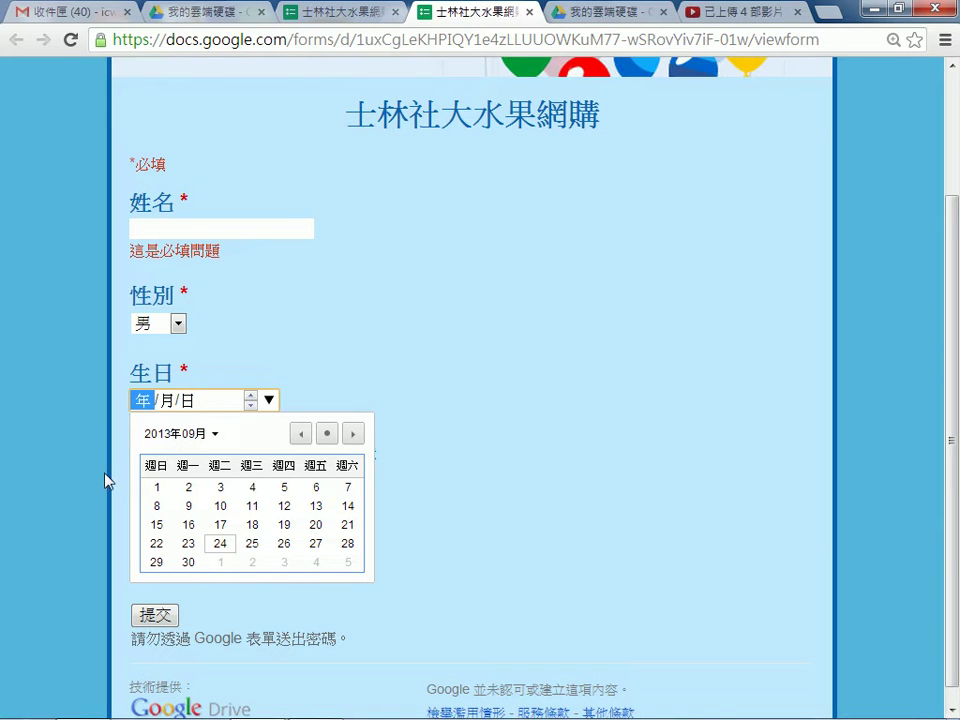
click(186, 434)
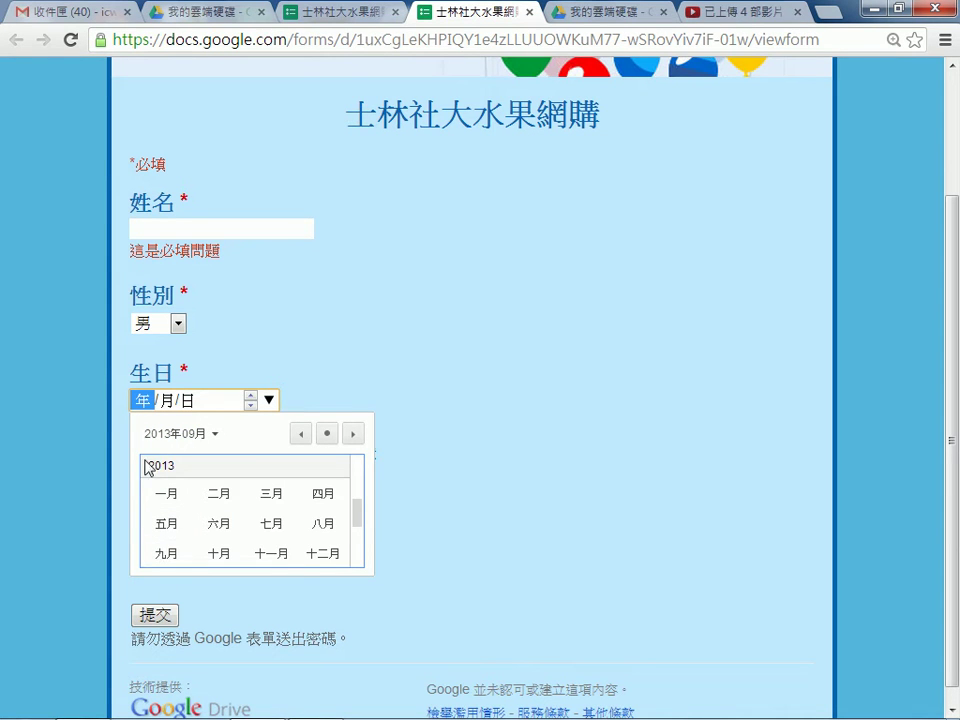
drag(360, 522, 361, 465)
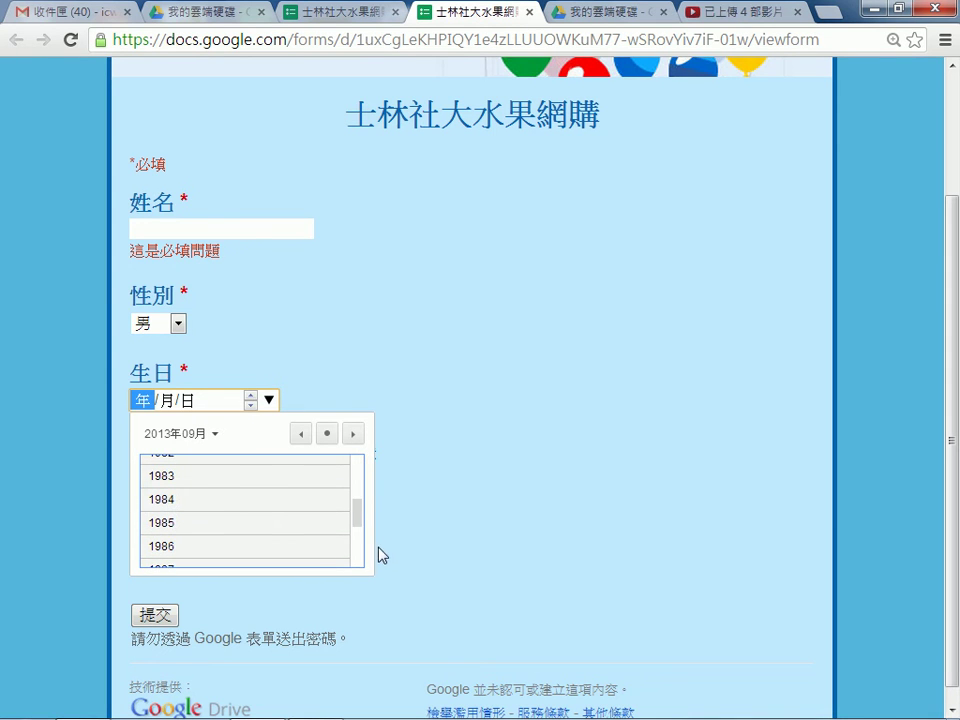
drag(358, 514, 364, 493)
click(202, 482)
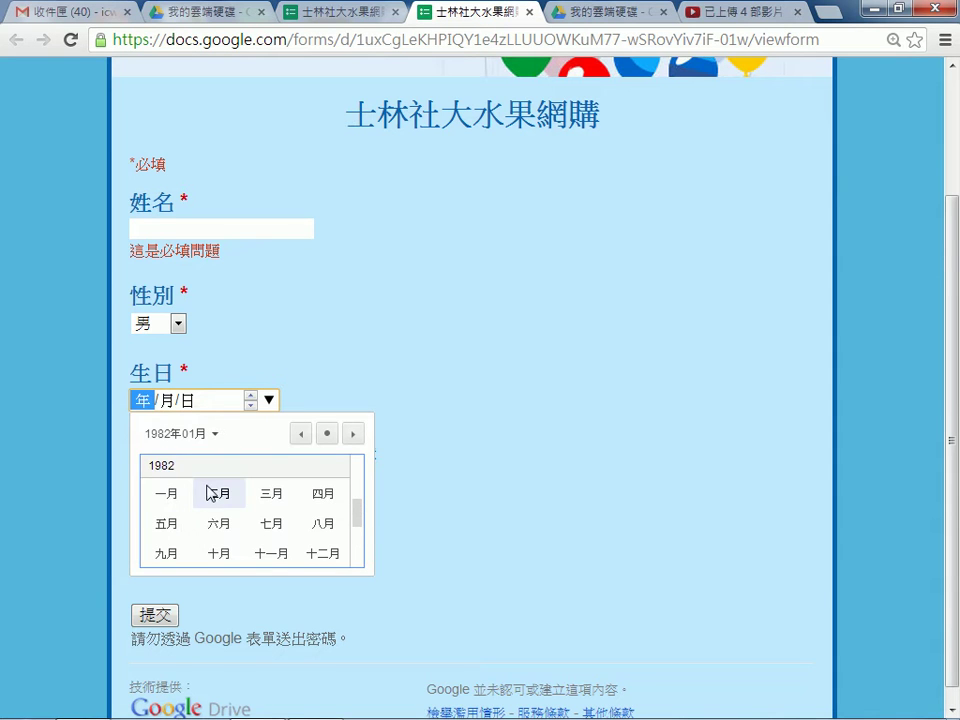
click(228, 526)
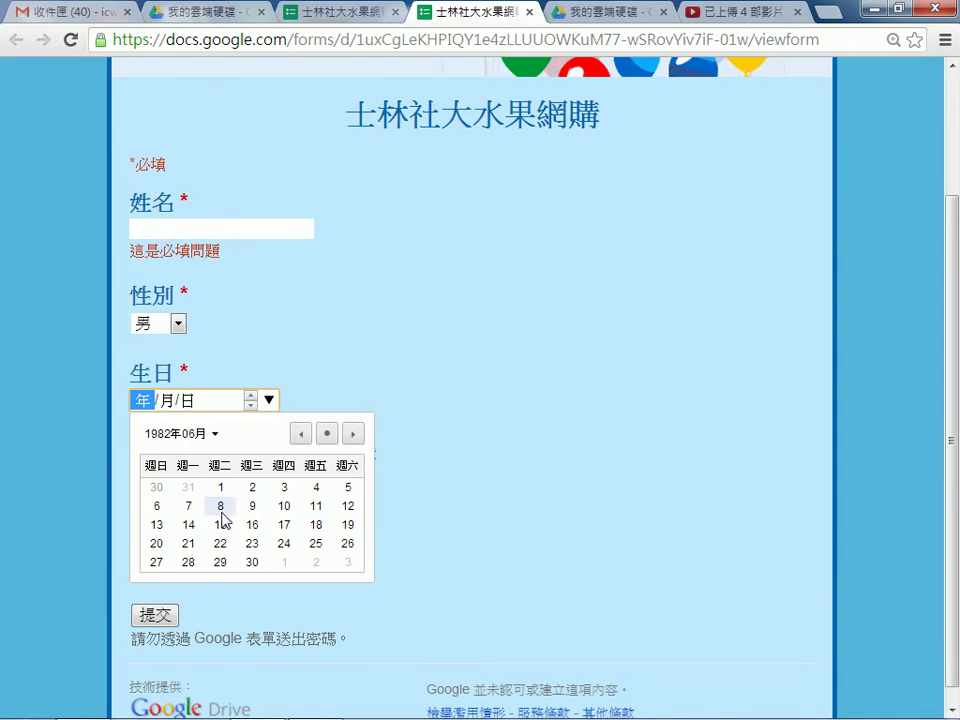
click(220, 505)
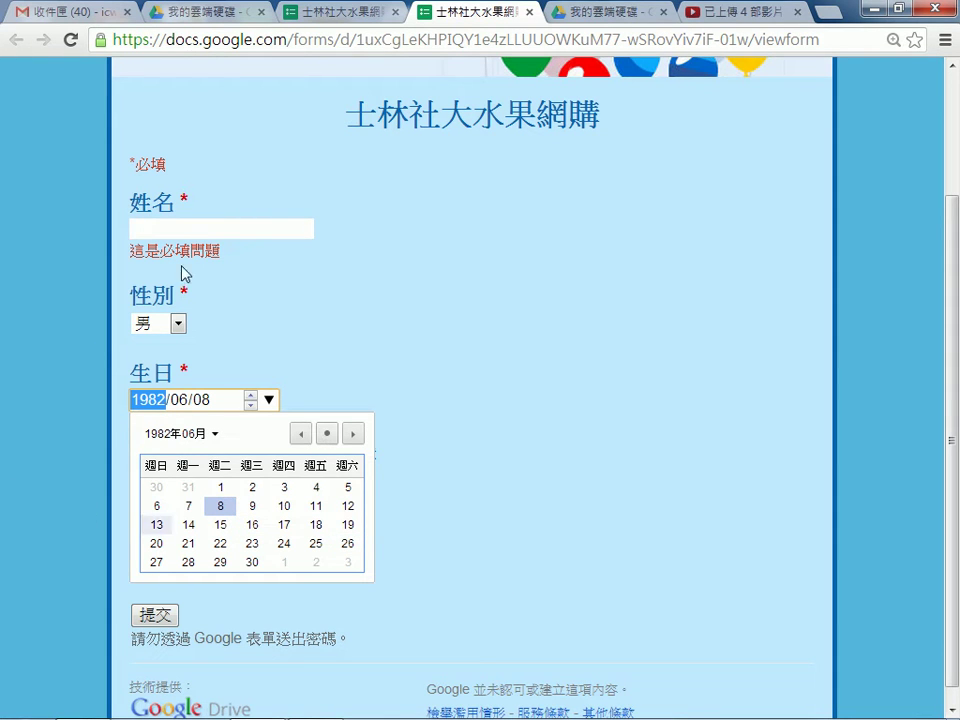
click(462, 443)
scroll(474, 437, down, 1)
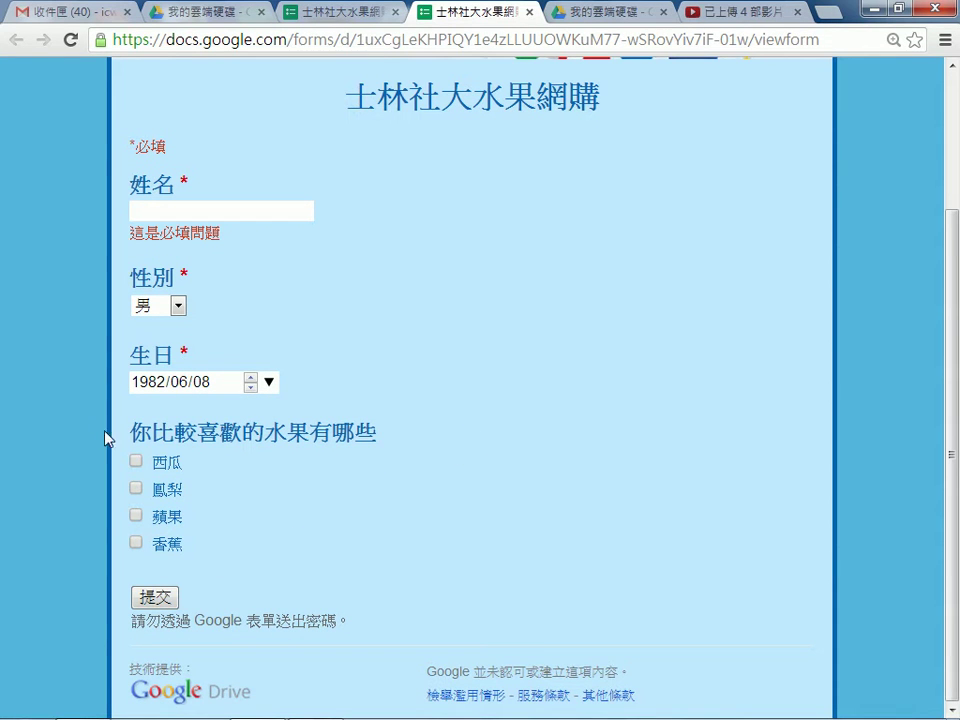
Tick 西瓜, 鳳梨 and 蘋果, then untick 西瓜 and 鳳梨, leaving 蘋果 checked.
click(136, 461)
click(136, 489)
click(136, 515)
click(136, 461)
click(136, 489)
Glance at the editor, highlight 網購 in the live form title, then close the live form tab.
click(340, 14)
scroll(145, 500, down, 3)
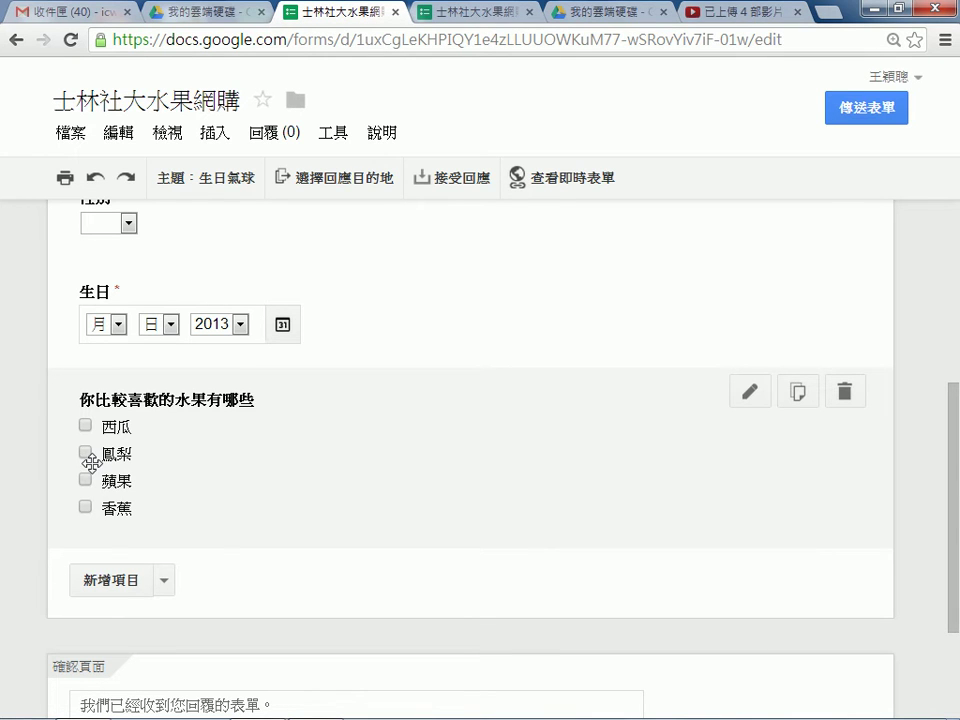
click(484, 13)
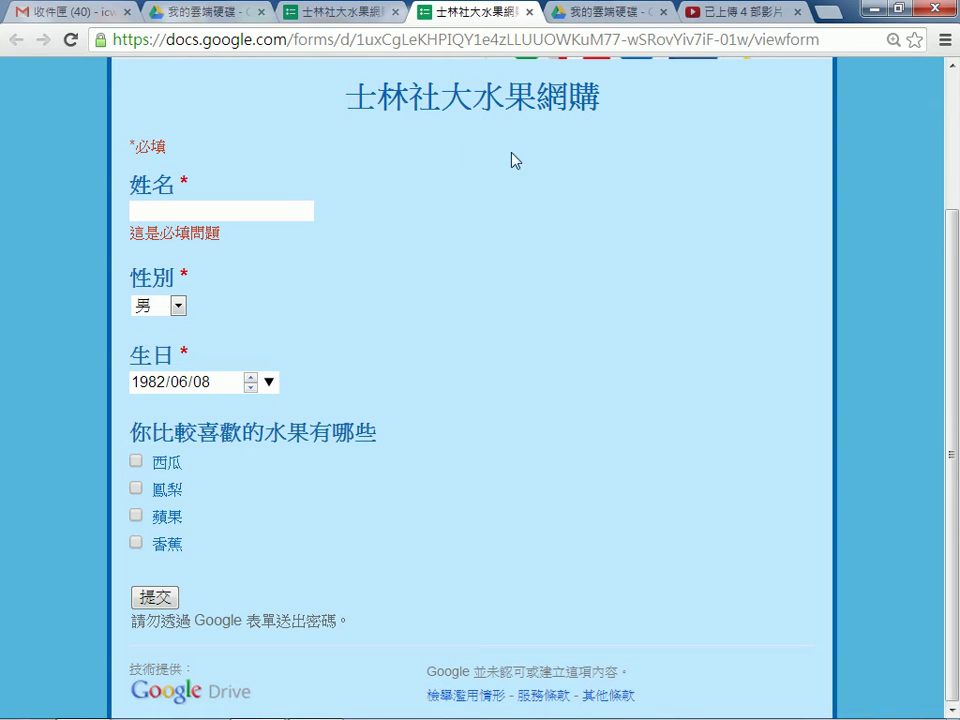
drag(549, 103, 597, 101)
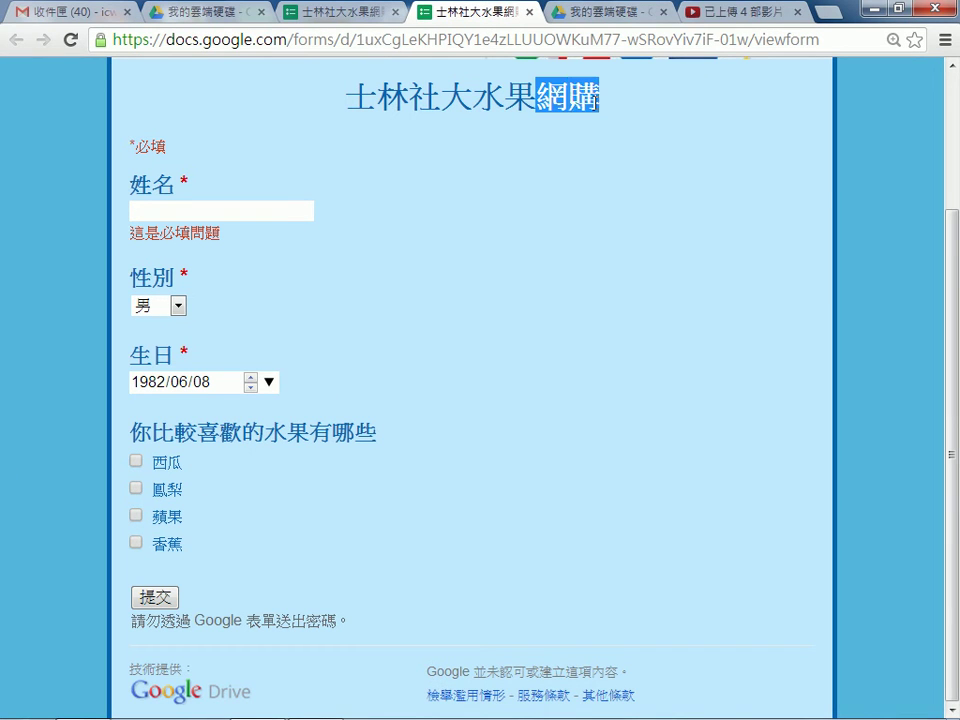
click(594, 101)
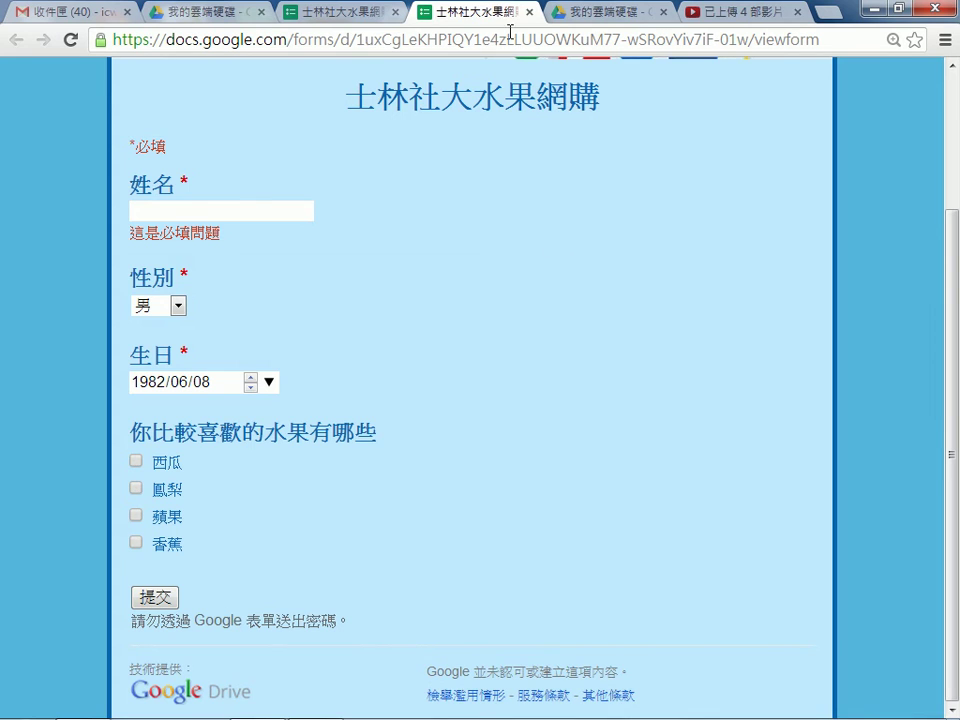
click(529, 12)
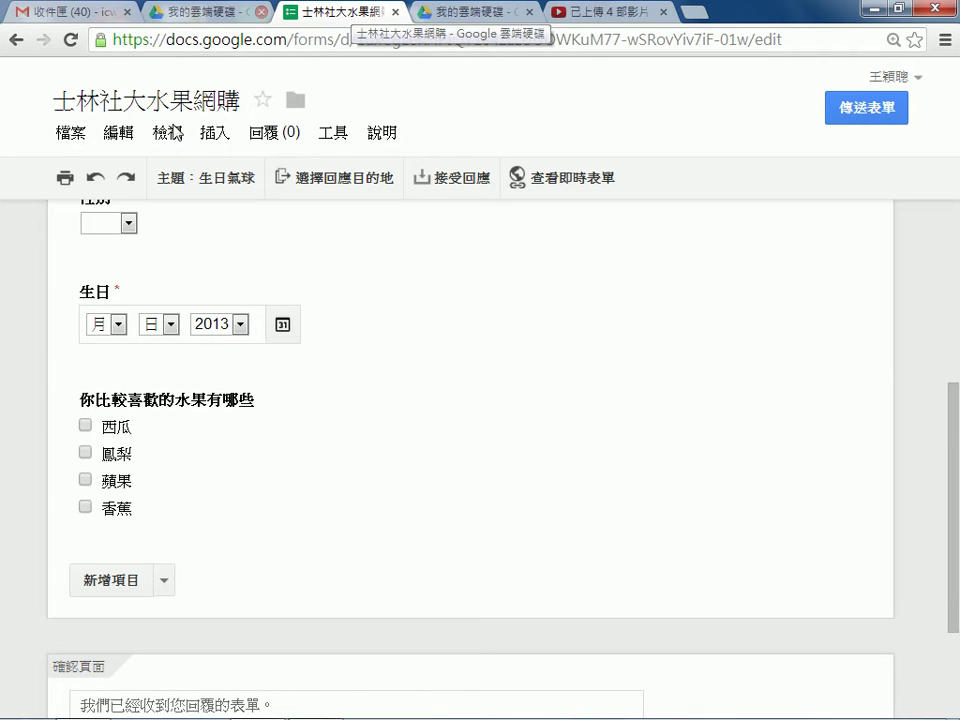
Scroll to the end of the form and show the question-type menu beside 新增項目.
scroll(248, 306, up, 1)
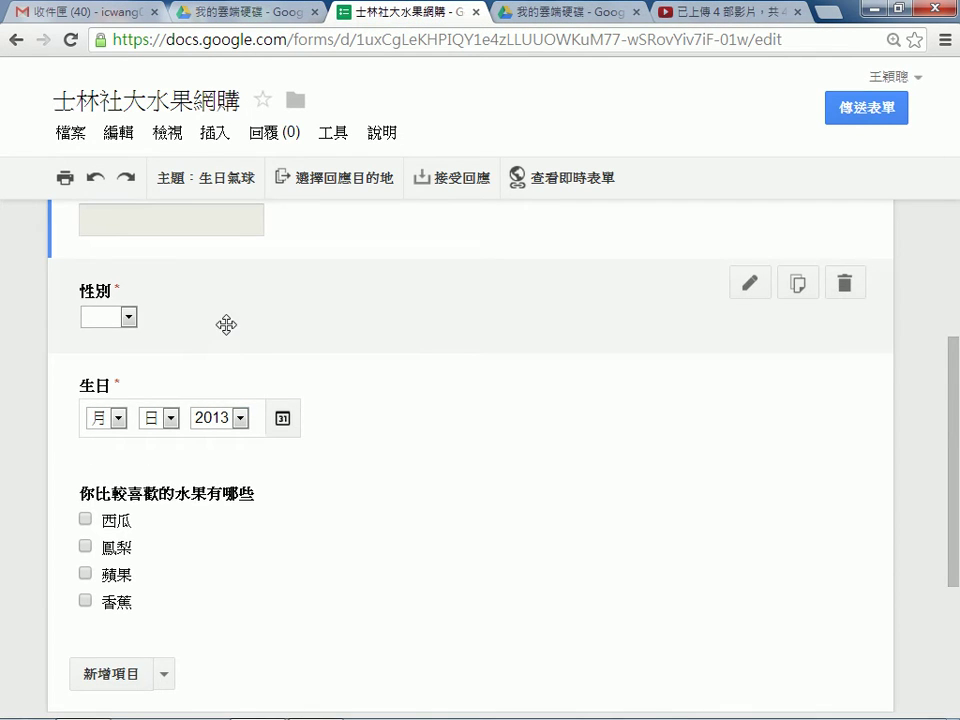
scroll(225, 324, up, 1)
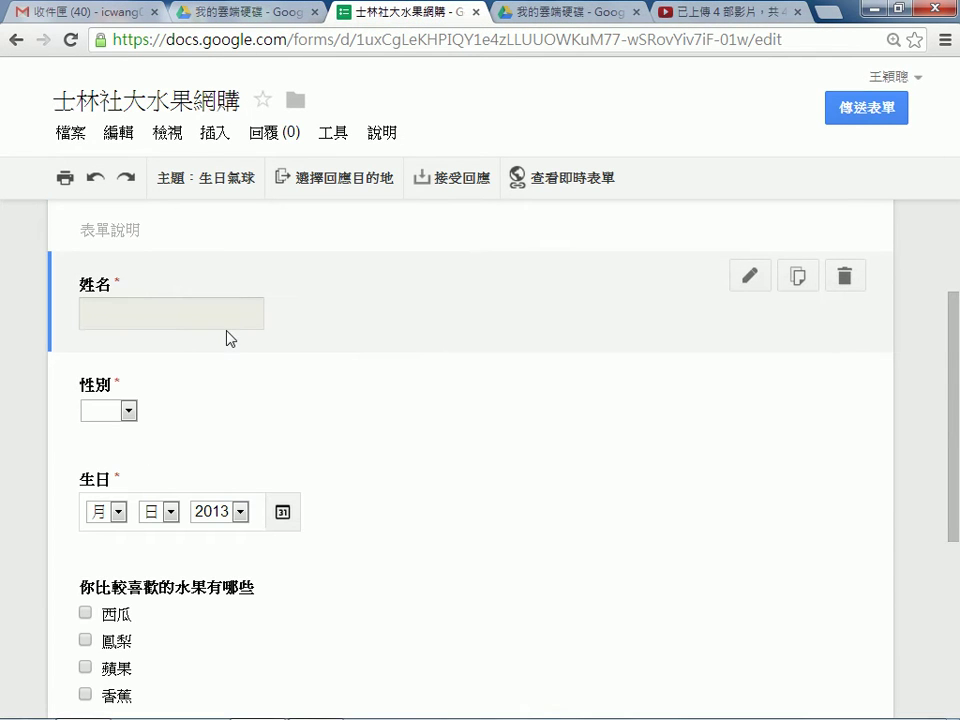
scroll(240, 360, down, 2)
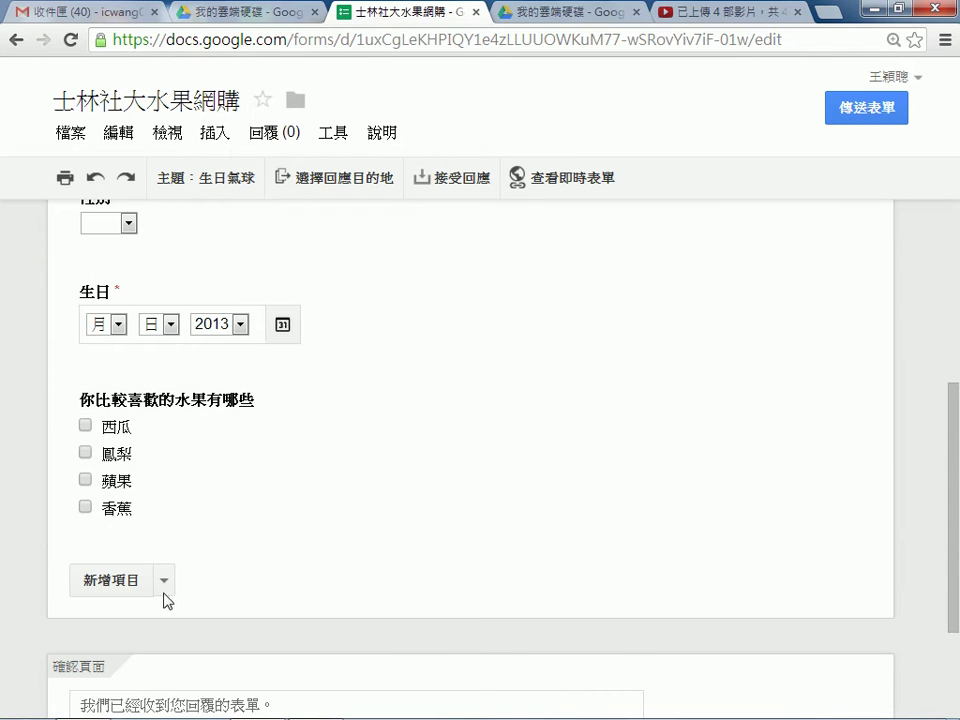
scroll(166, 583, up, 4)
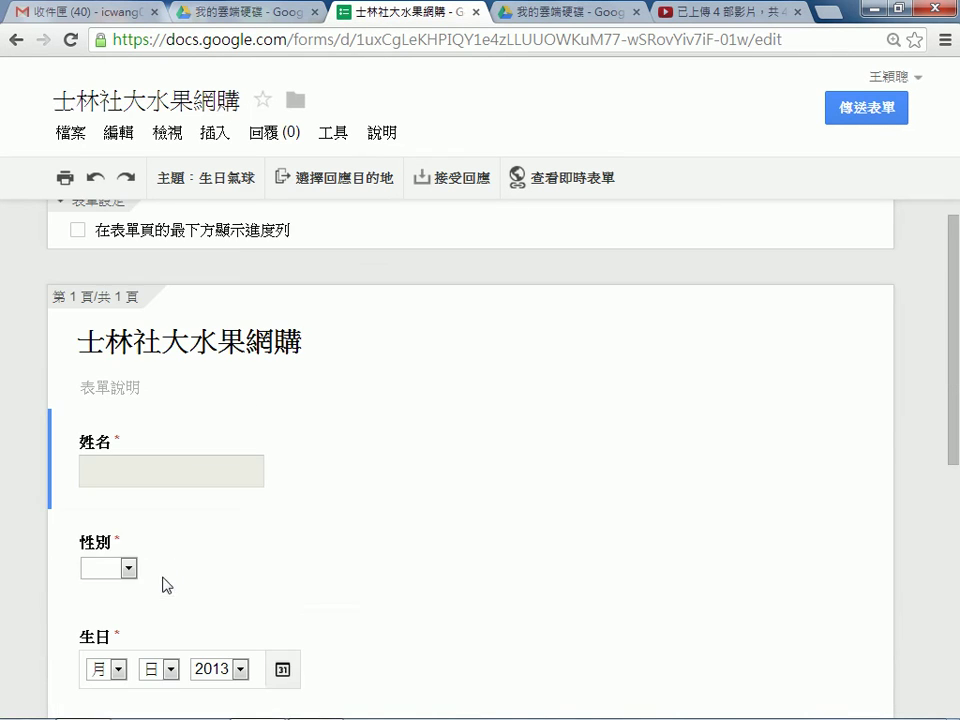
scroll(176, 592, down, 4)
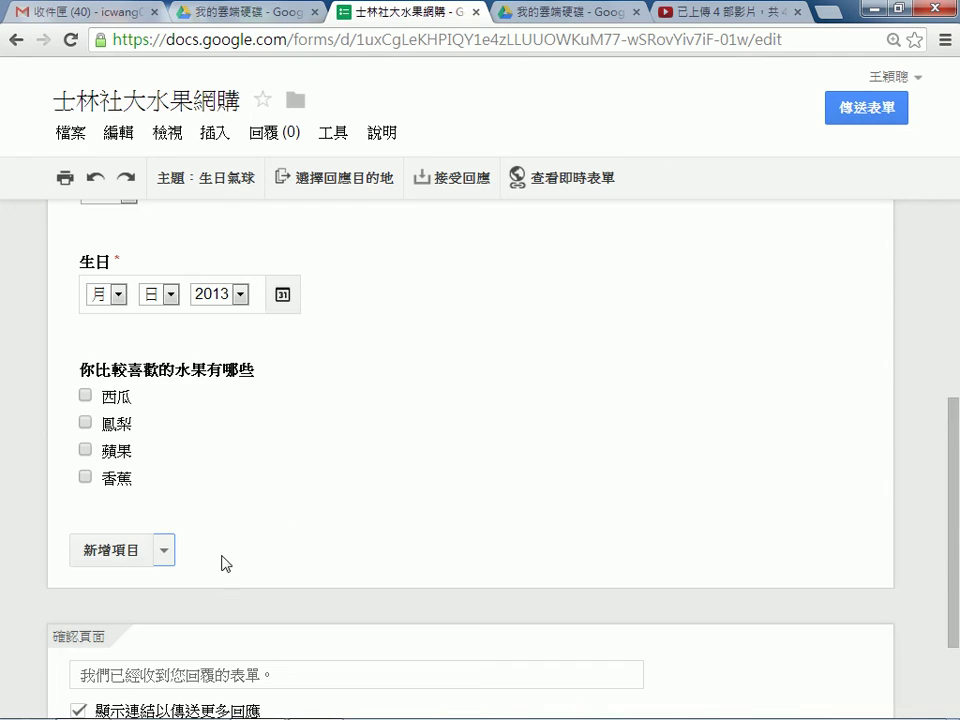
click(165, 552)
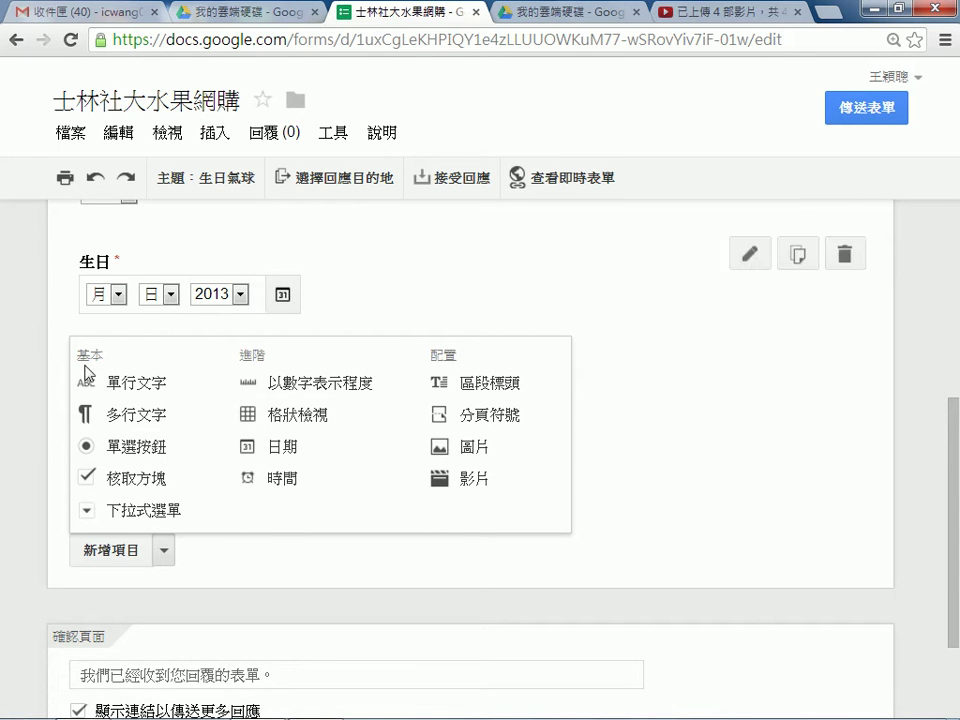
Add a single-line text question titled 電話.
click(148, 390)
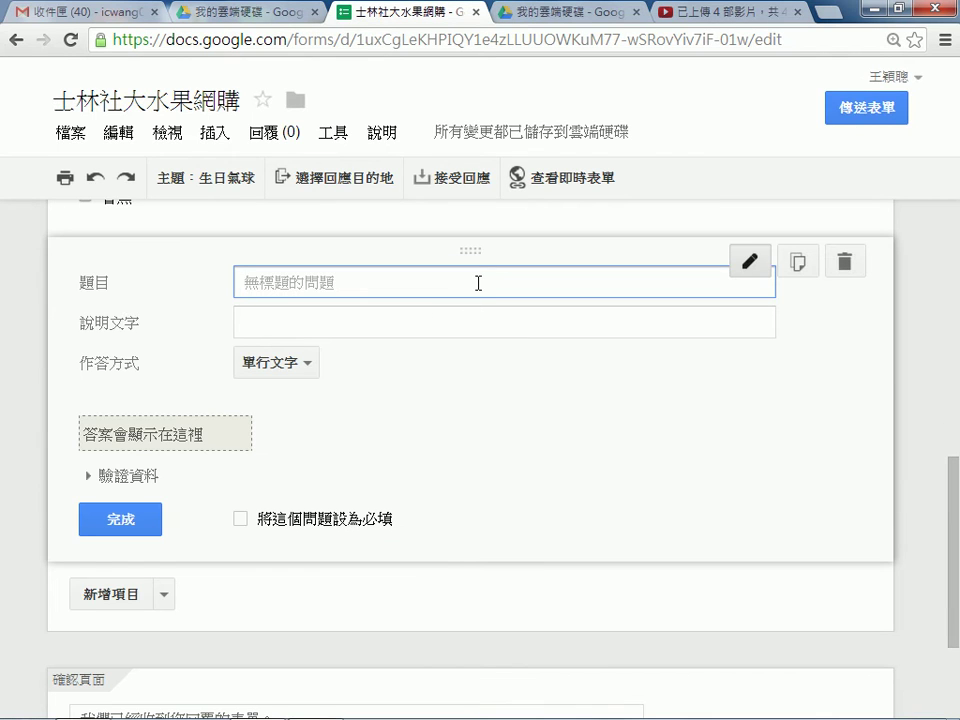
text(2u04)
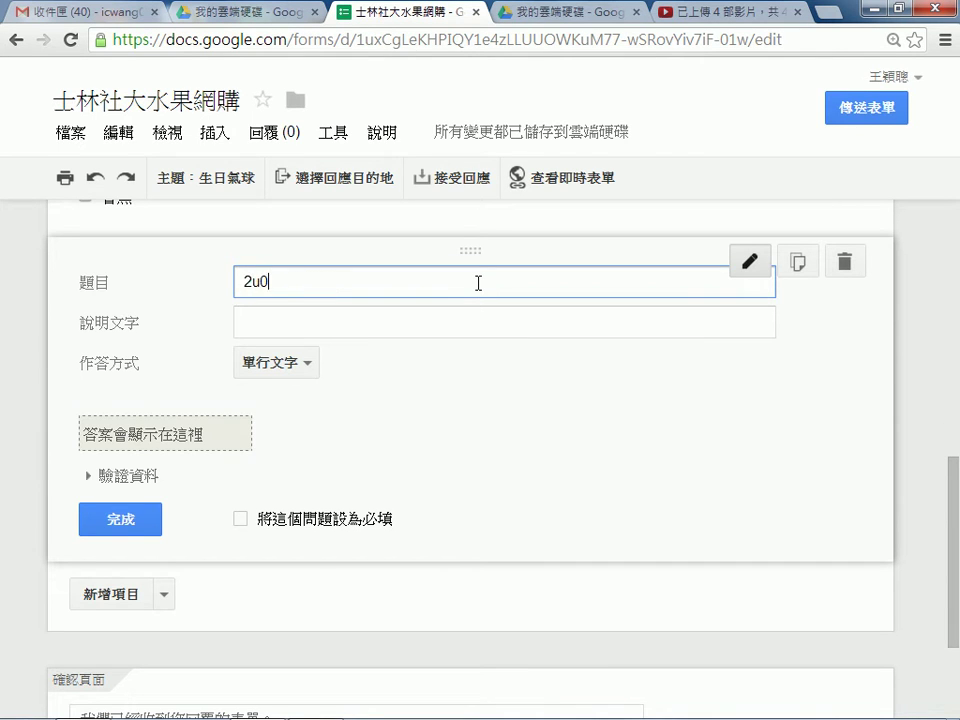
key(BackSpace)
key(BackSpace)
key(BackSpace)
text(電話)
click(408, 321)
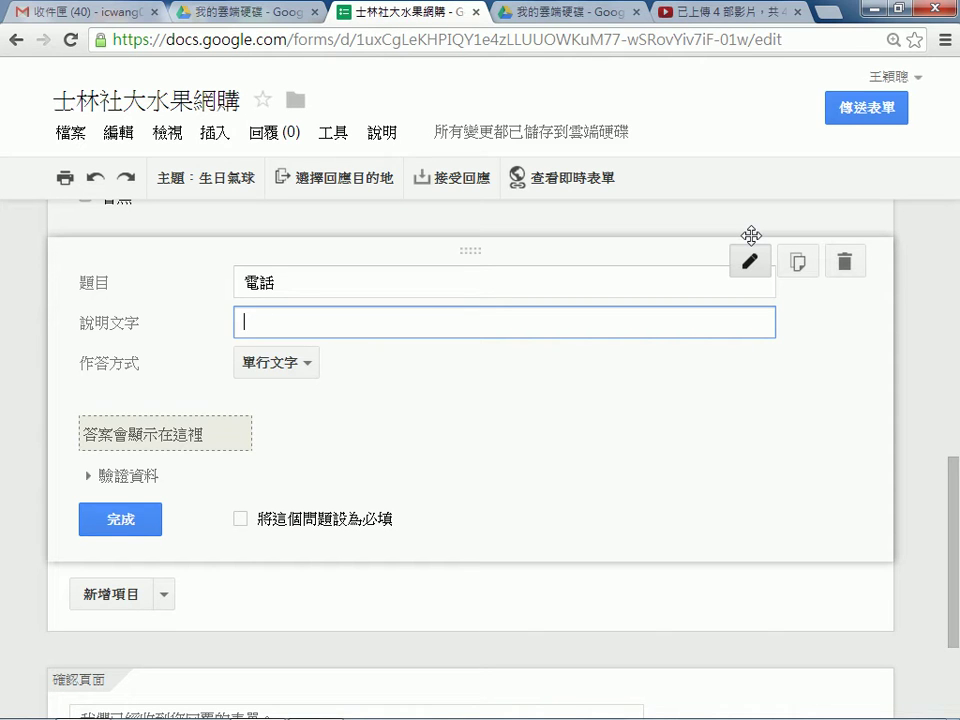
text(格戶)
text(：)
key(Return)
text(0912)
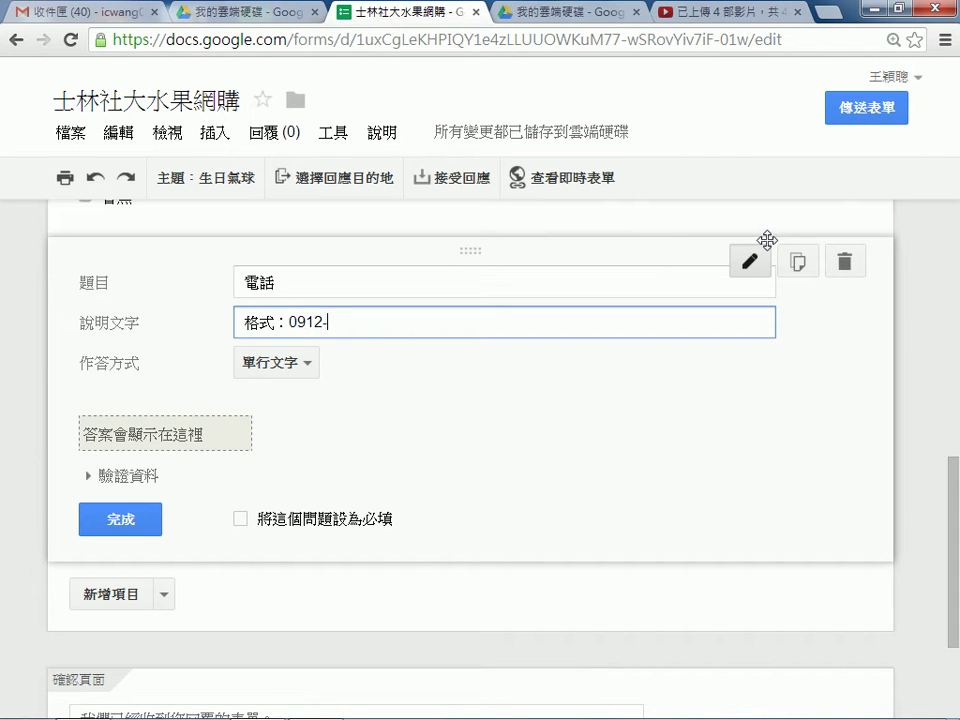
text(-345-678)
drag(290, 321, 395, 314)
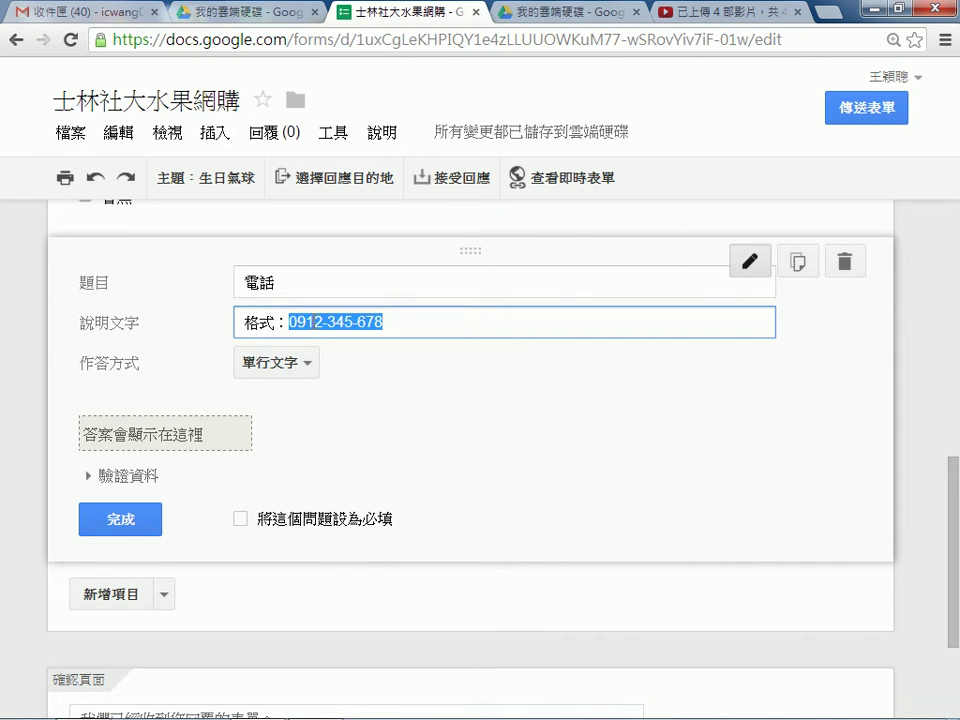
click(390, 321)
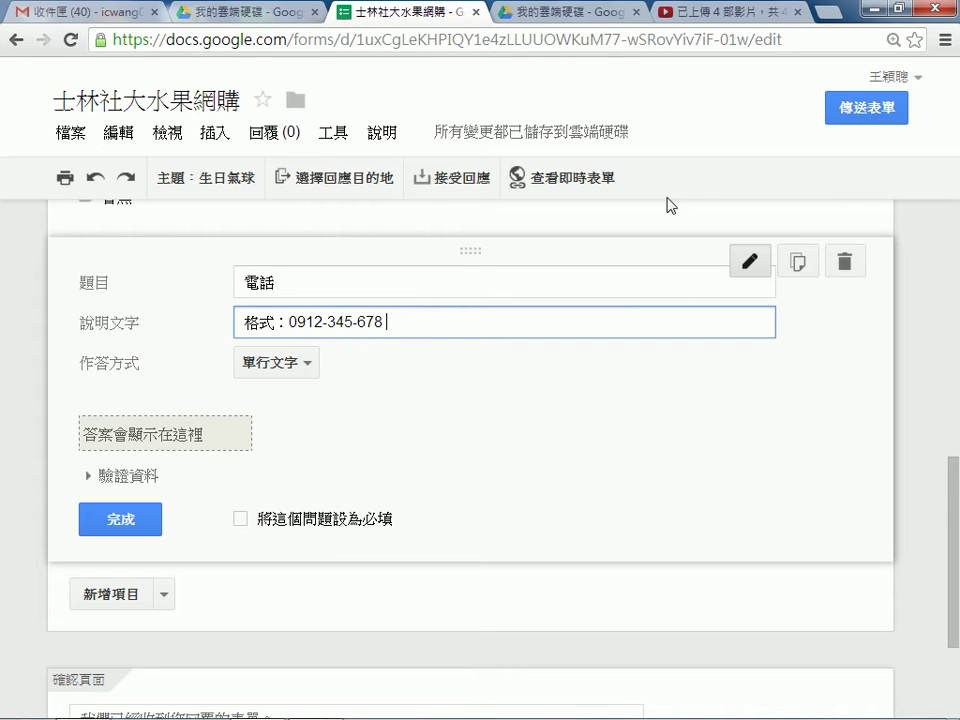
text(0912345678)
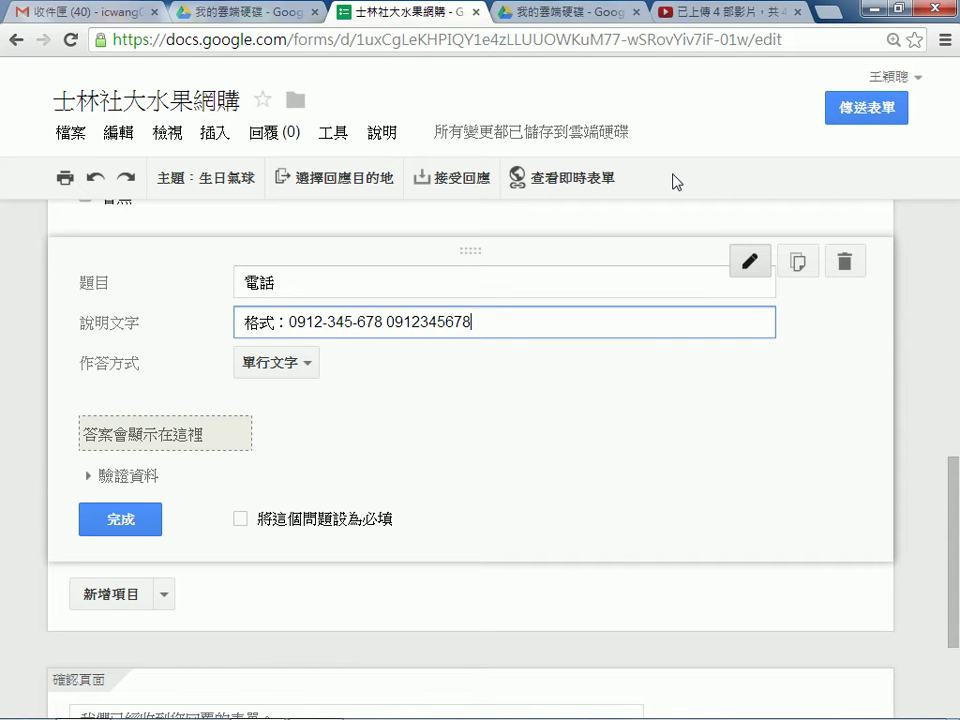
key(BackSpace)
key(BackSpace)
key(BackSpace)
key(BackSpace)
key(BackSpace)
key(BackSpace)
key(BackSpace)
key(BackSpace)
key(BackSpace)
key(BackSpace)
key(BackSpace)
drag(246, 321, 432, 326)
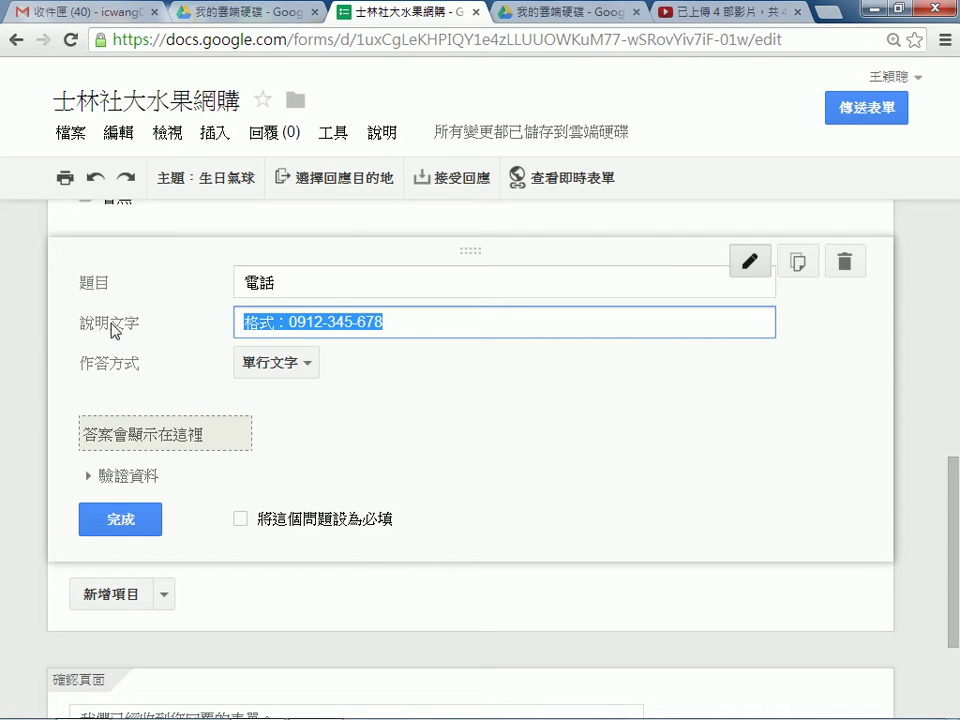
click(276, 322)
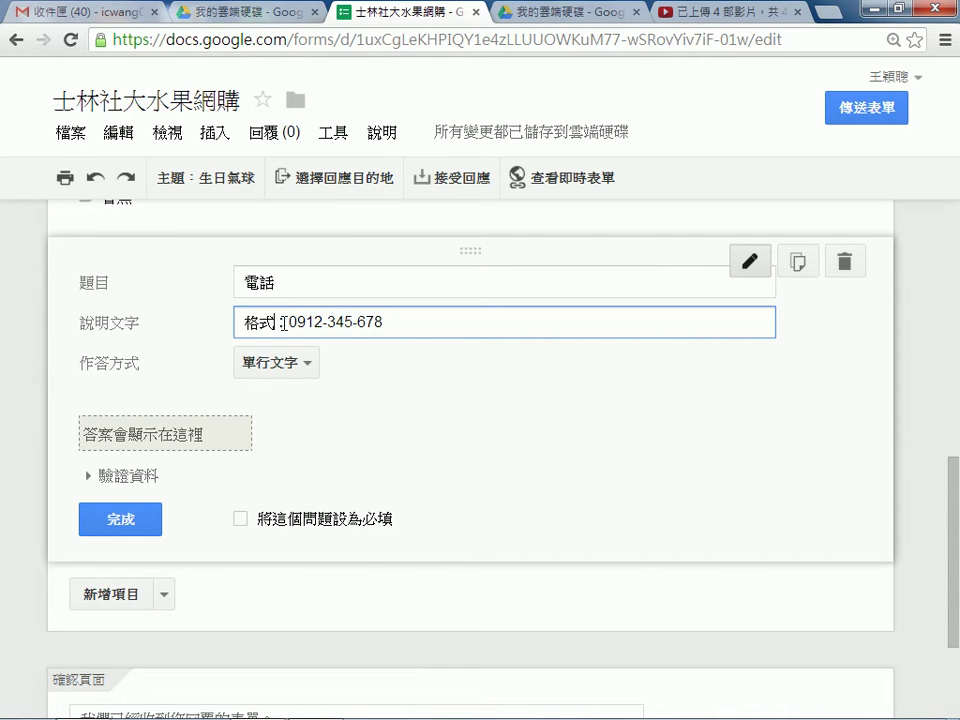
drag(287, 322, 417, 327)
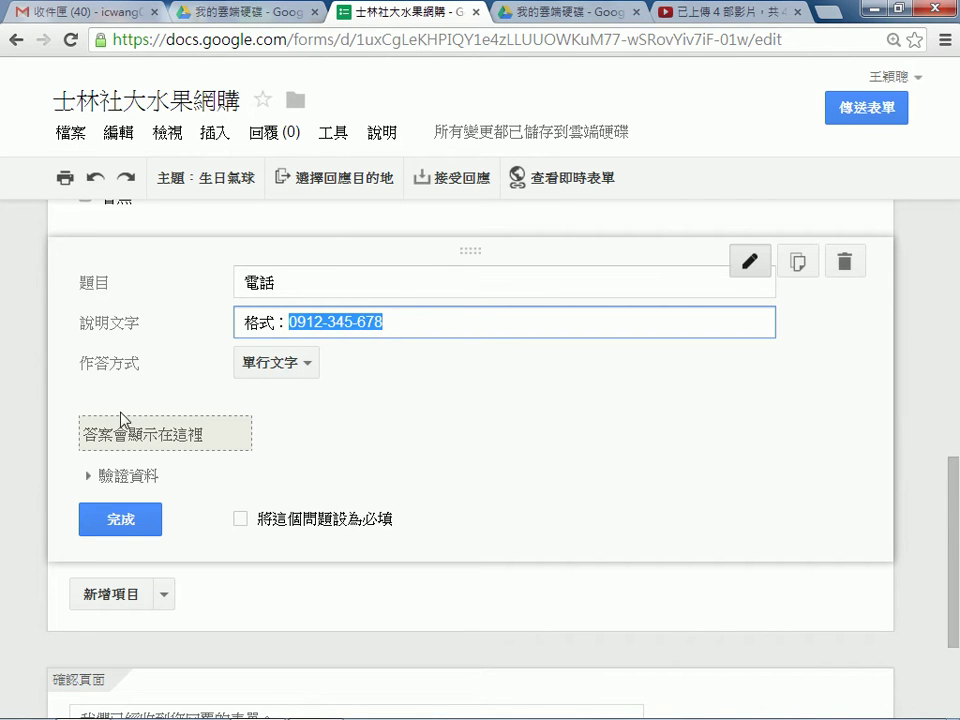
click(241, 518)
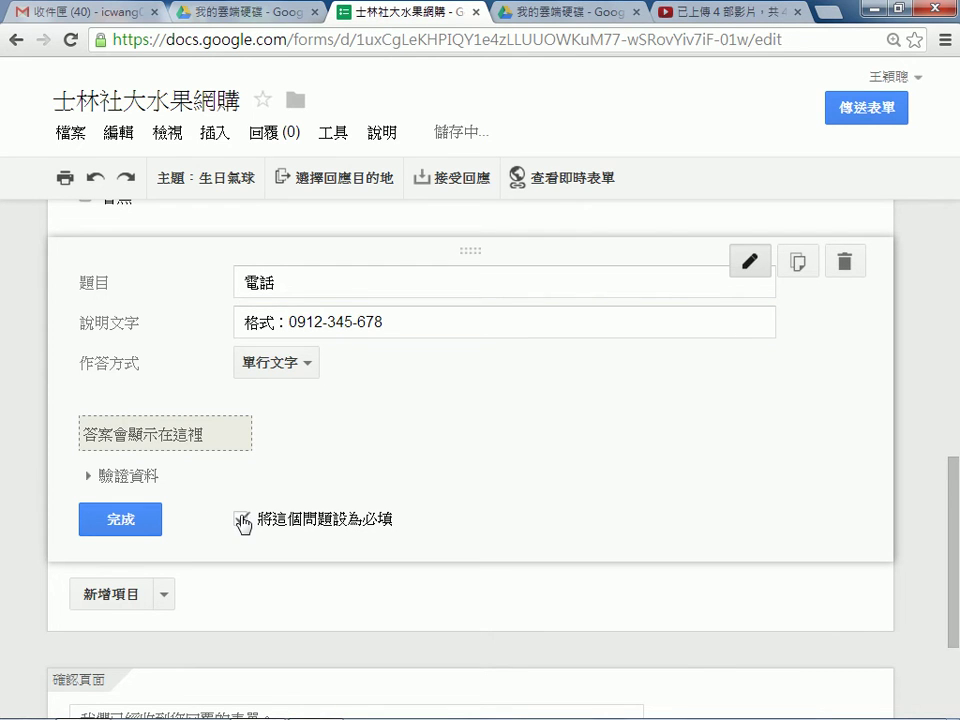
click(125, 520)
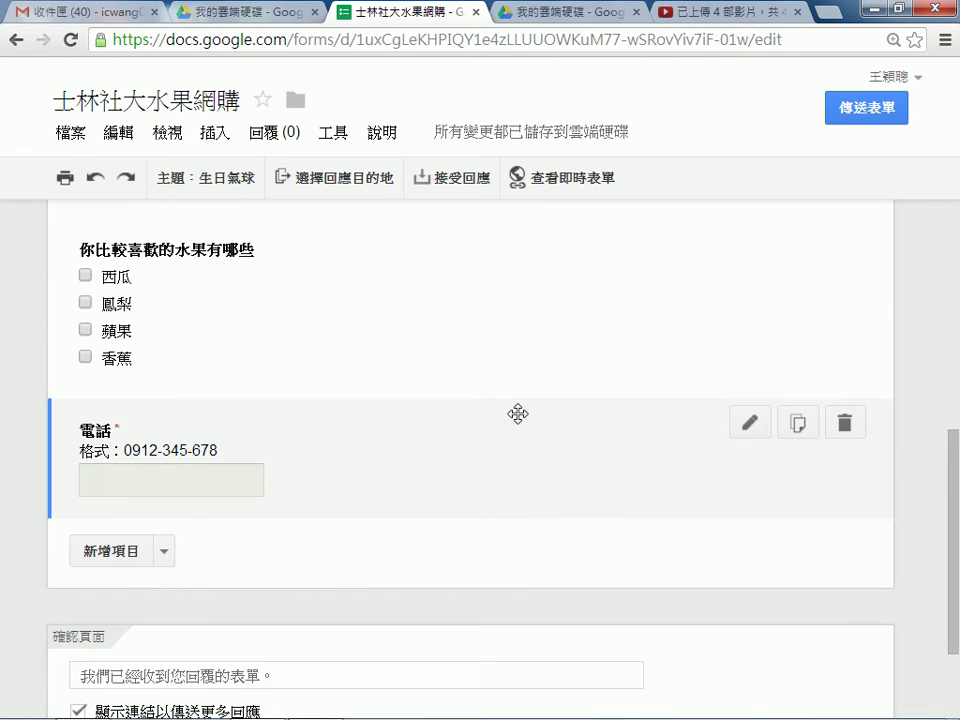
Drag 電話 above the fruit question and add a new blank question at the end.
scroll(514, 420, up, 1)
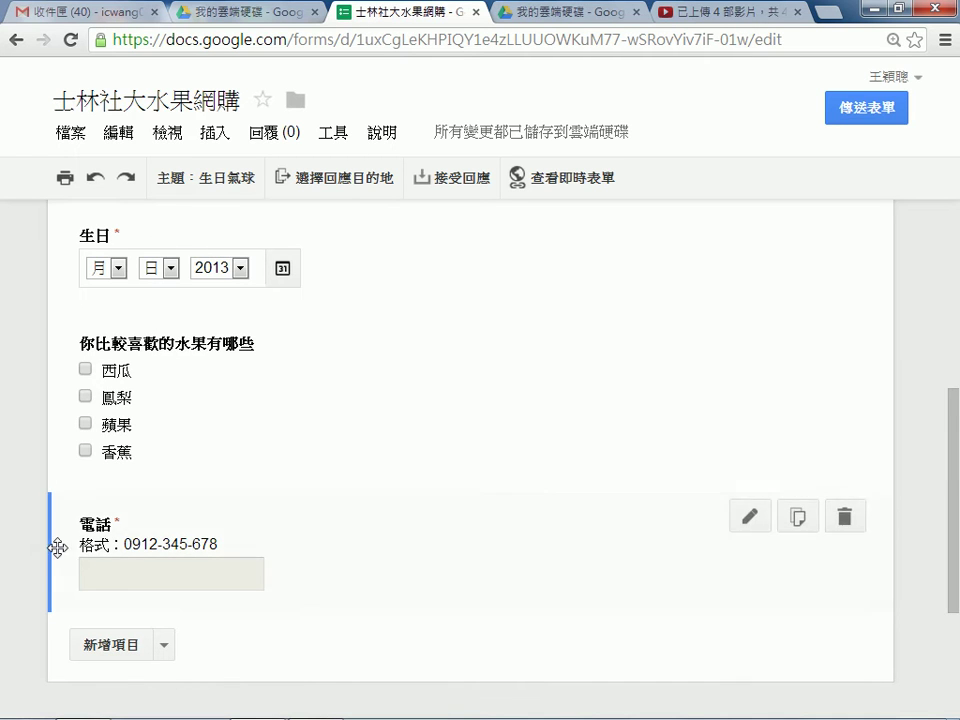
drag(51, 551, 57, 366)
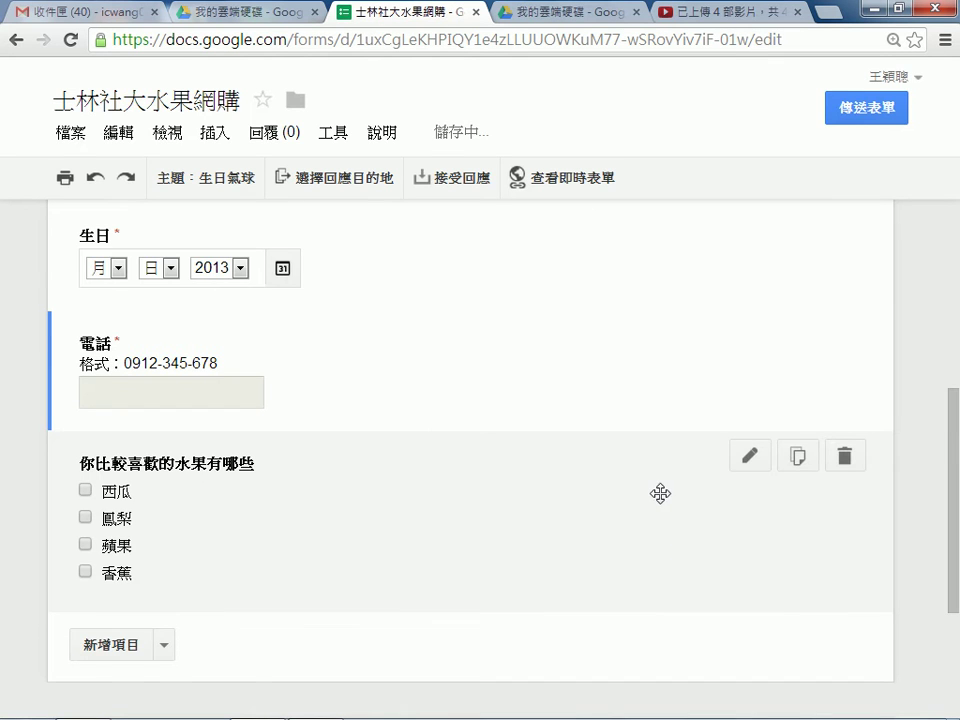
scroll(660, 510, down, 1)
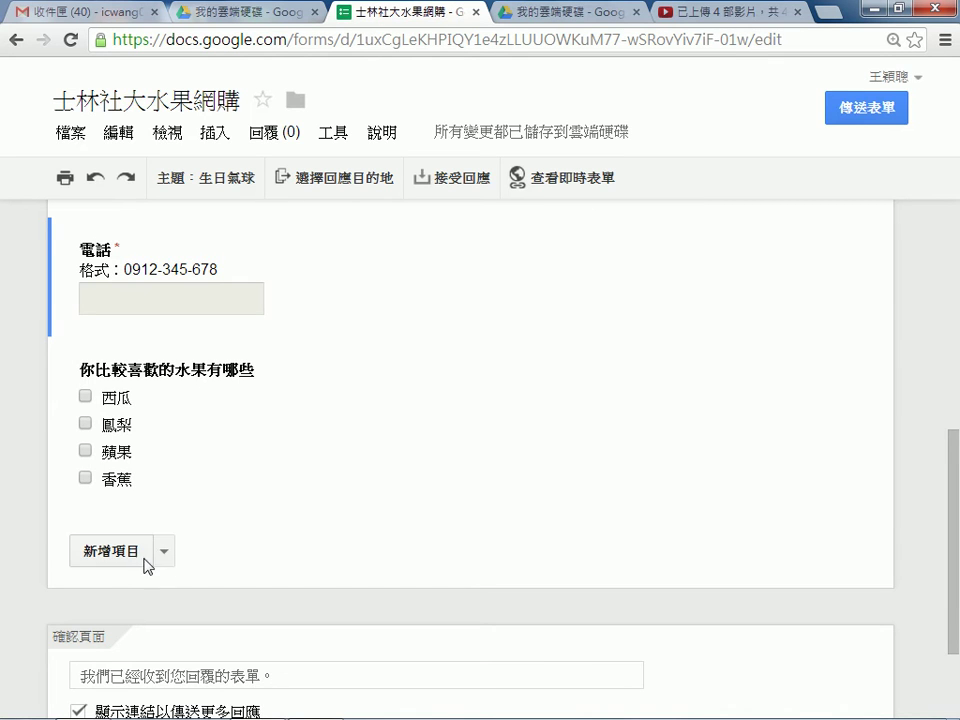
click(147, 558)
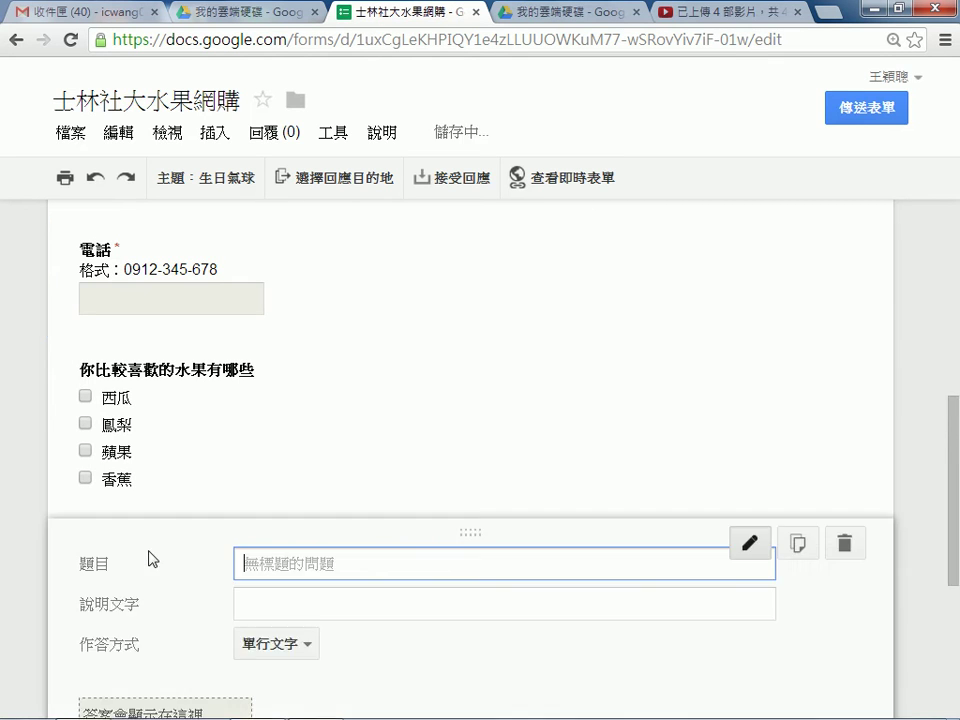
Enter 奇異果一箱 as the title, correcting the misconverted 衣 to 一.
scroll(585, 383, down, 2)
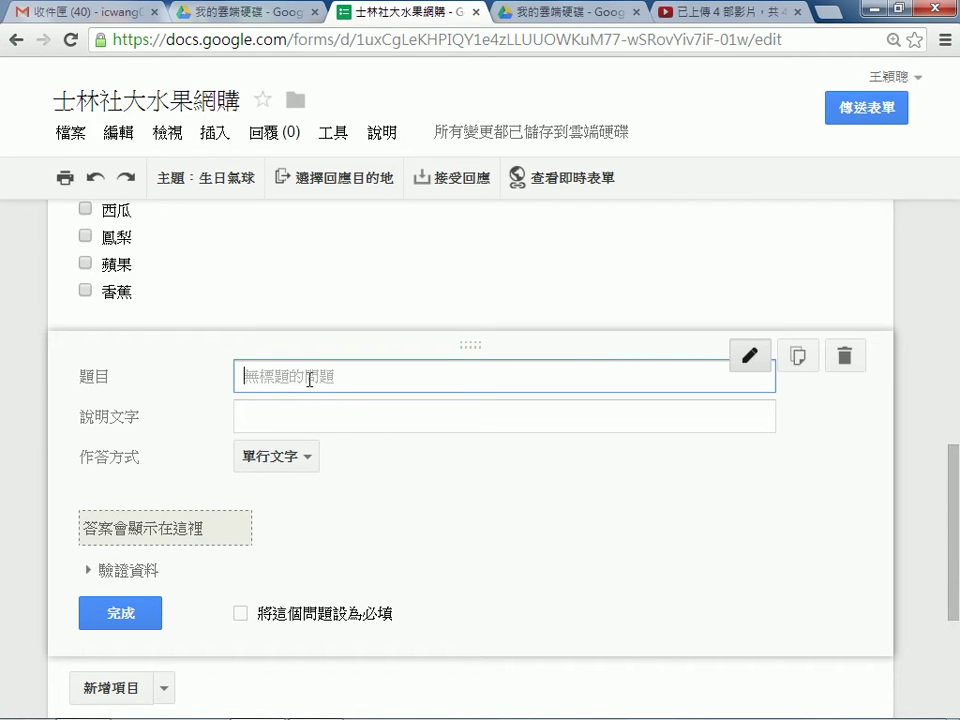
text(基)
text(異)
text(果)
text(一)
key(space)
text(衣類)
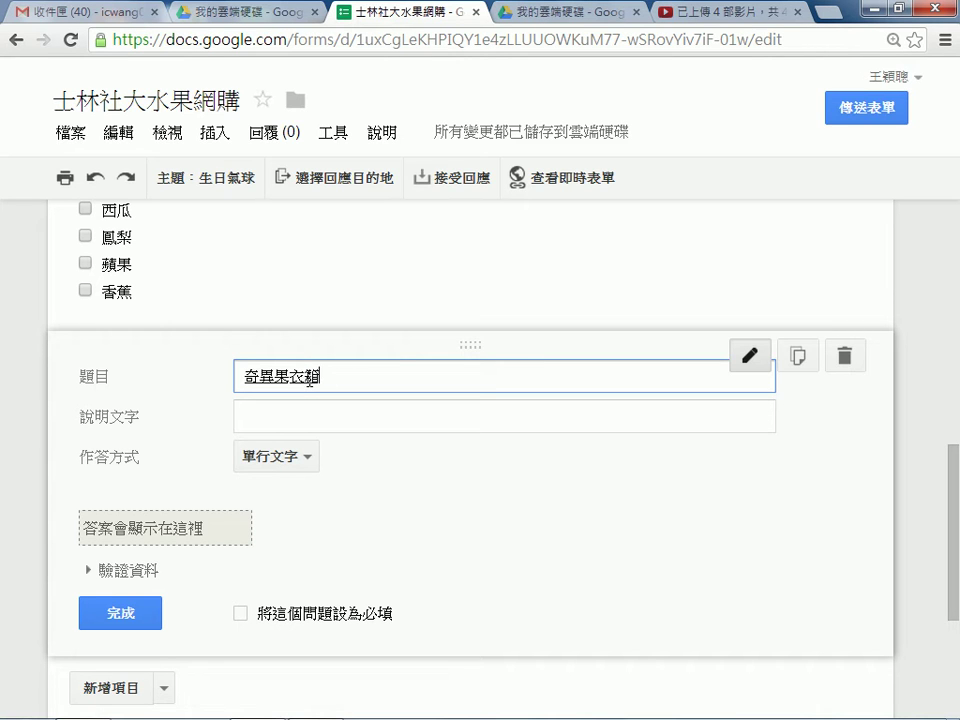
key(Left)
key(Down)
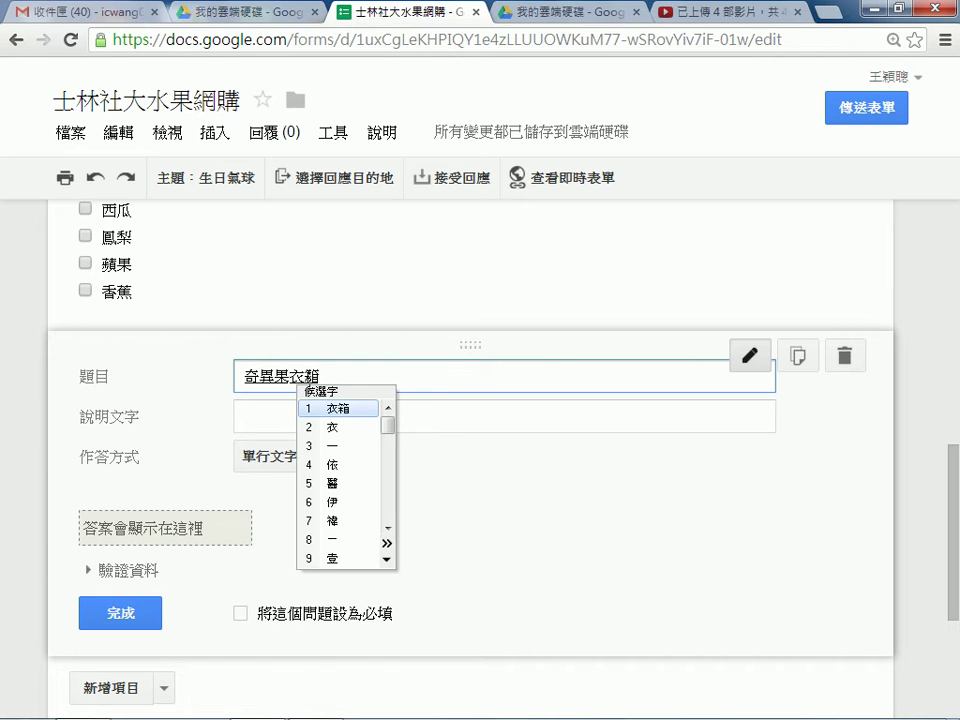
key(3)
key(Right)
key(Return)
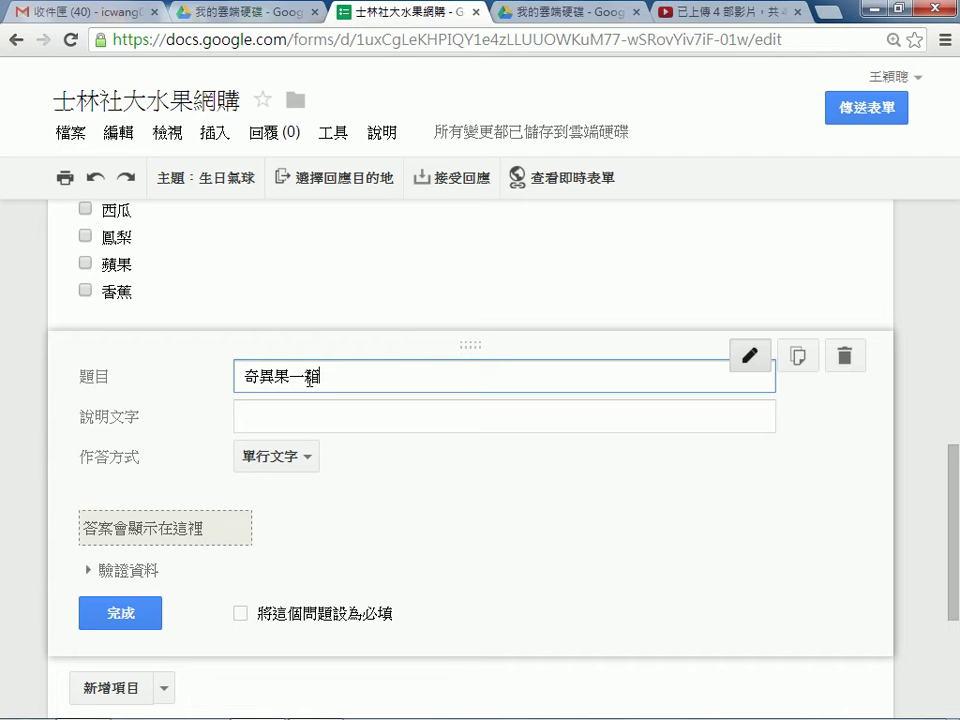
Complete the title with 500元，您需要幾箱.
text(500)
text(元，)
text(您需ㄧㄠ)
text(幾箱)
key(Return)
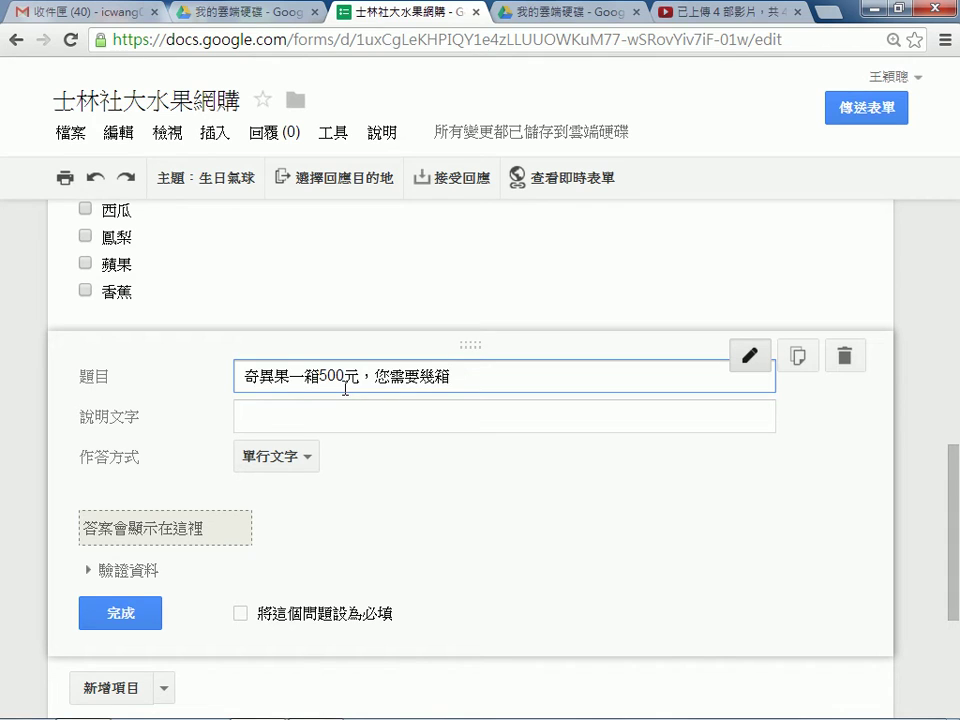
click(308, 460)
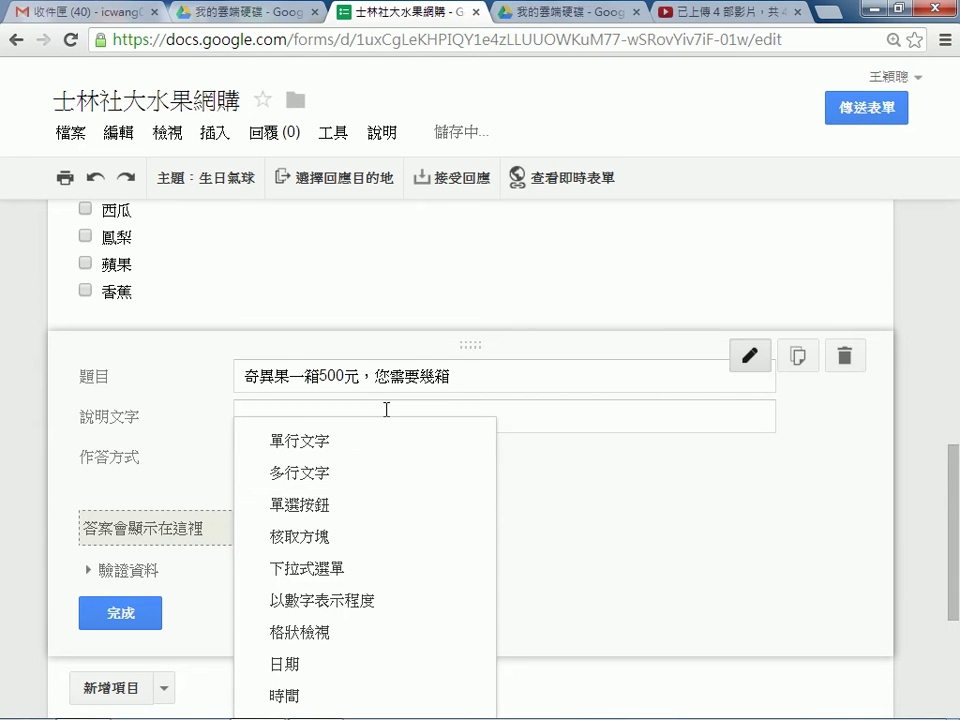
Switch the kiwi question's answer type to a 以數字表示程度 scale from 1 to 5.
click(660, 506)
scroll(726, 510, down, 2)
scroll(360, 300, up, 1)
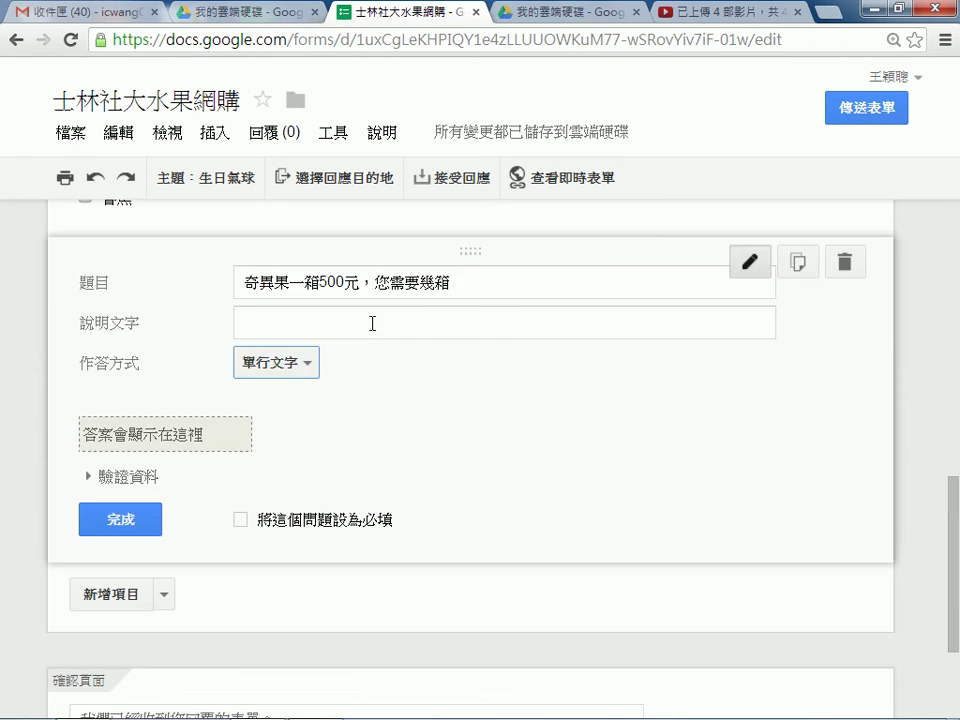
click(313, 369)
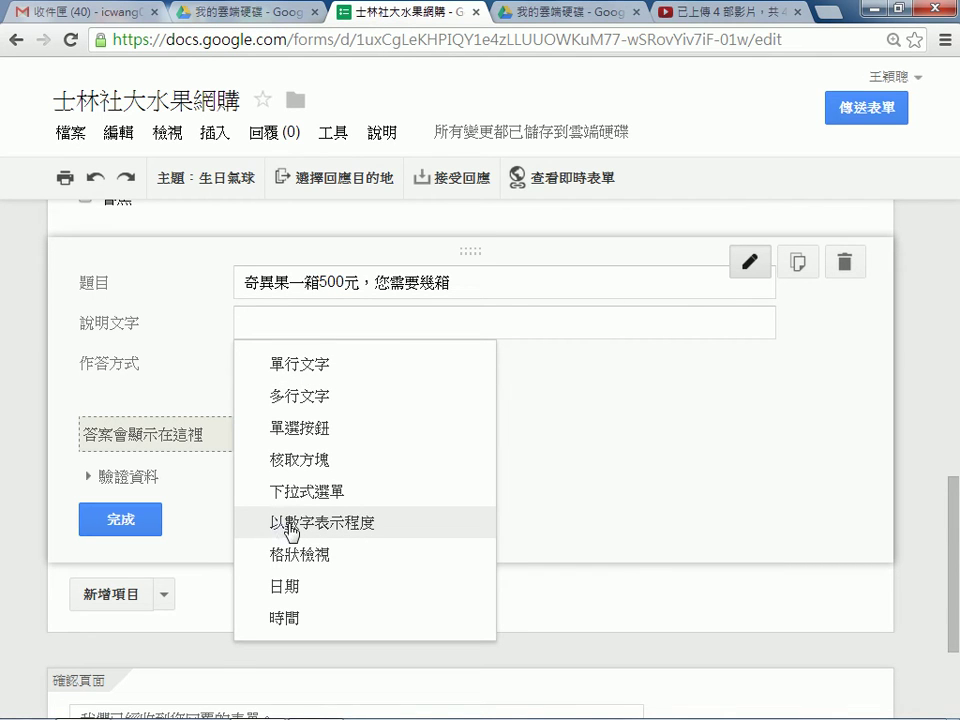
click(291, 523)
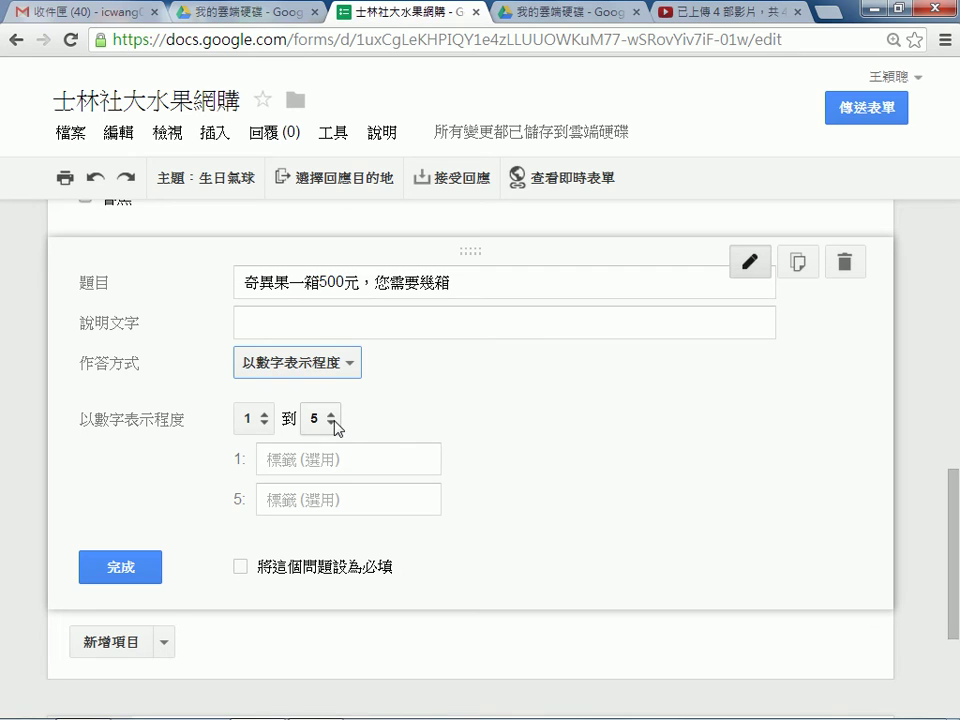
click(298, 323)
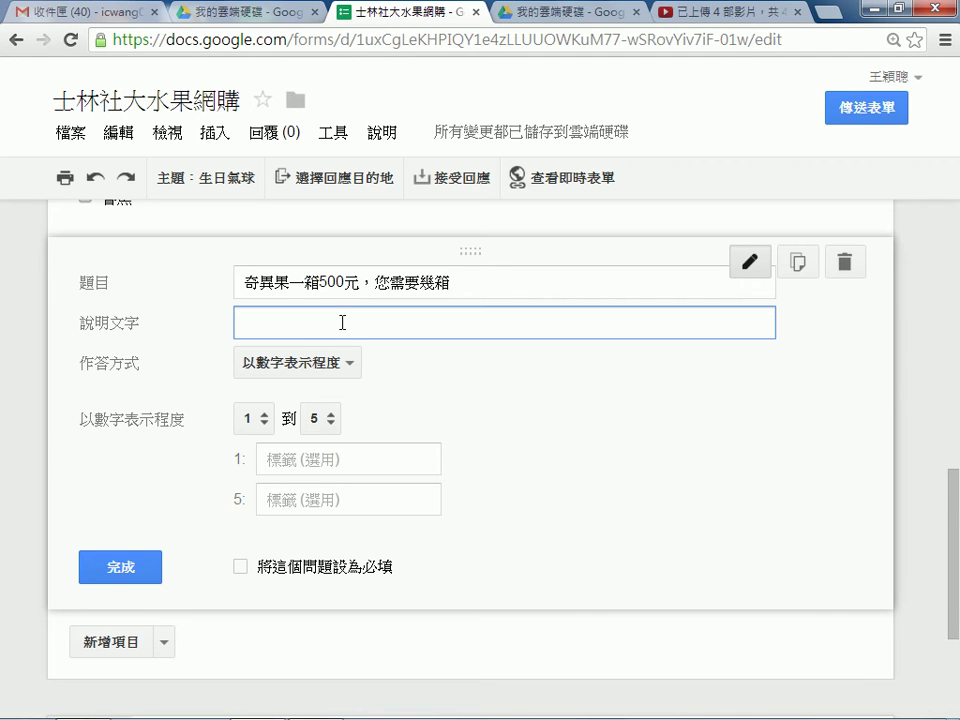
Add the note 最多可填 10 箱 and raise the scale's upper limit to 10.
text(最出)
text(可)
text(增)
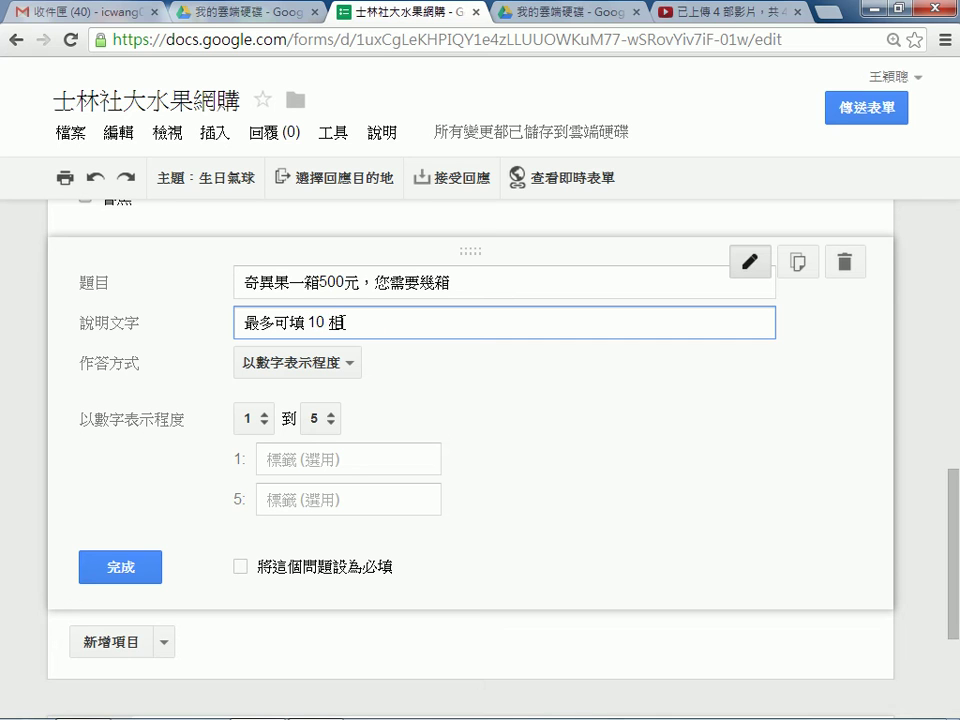
key(Down)
key(4)
click(334, 421)
click(333, 421)
click(334, 421)
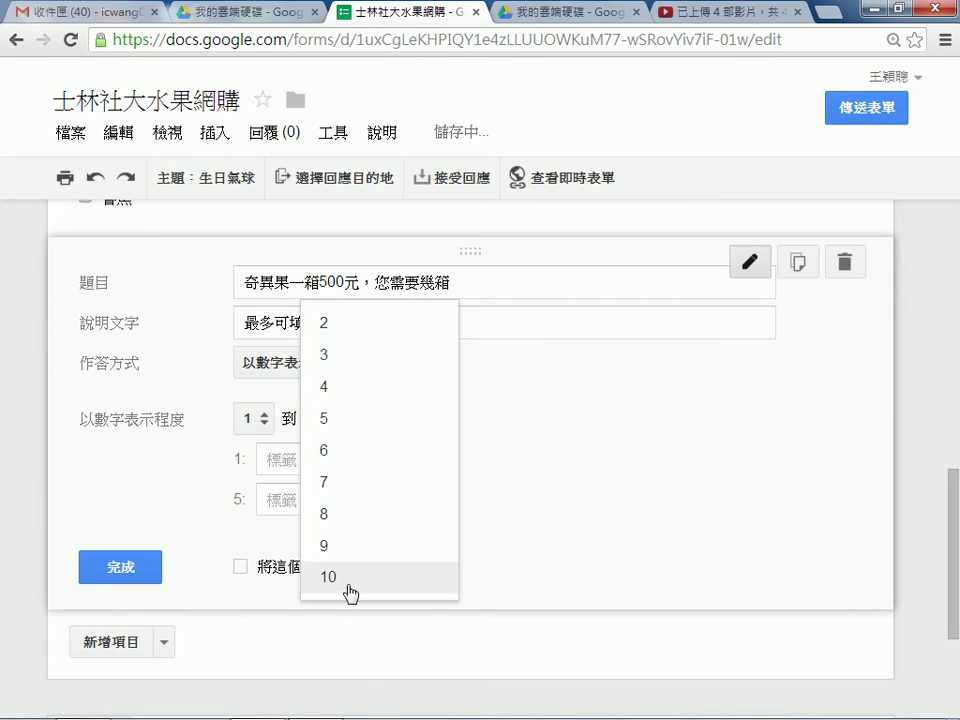
click(346, 584)
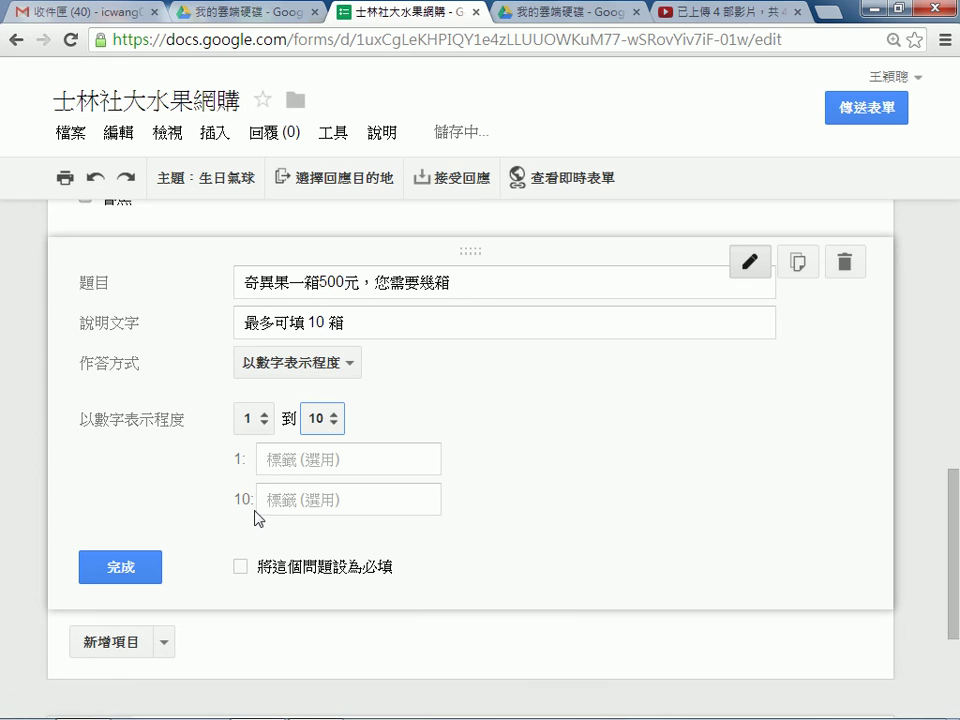
click(333, 421)
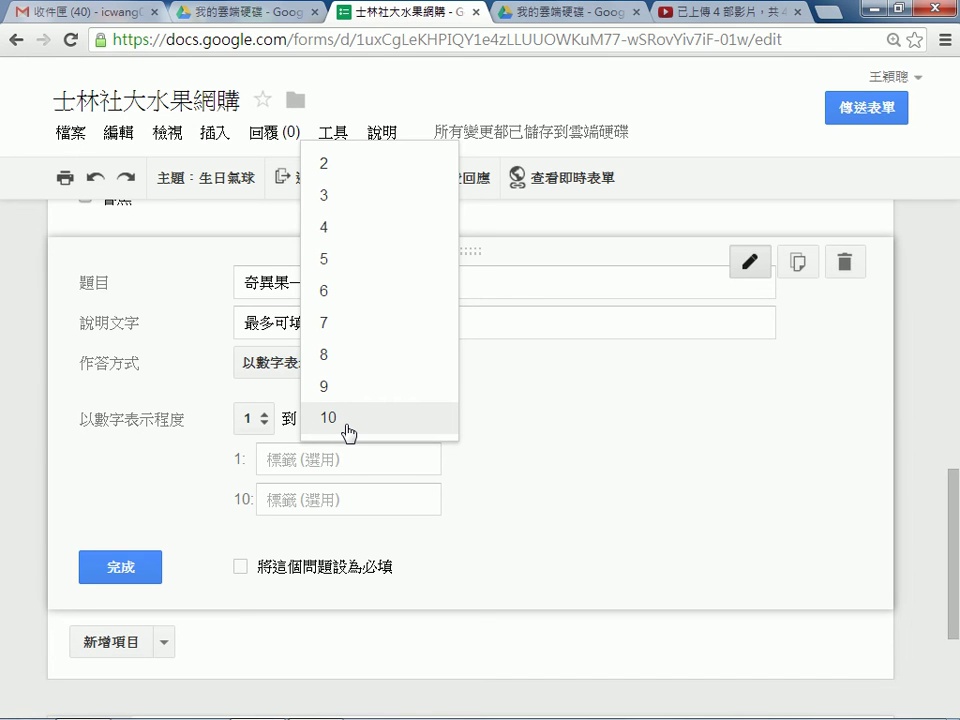
click(505, 435)
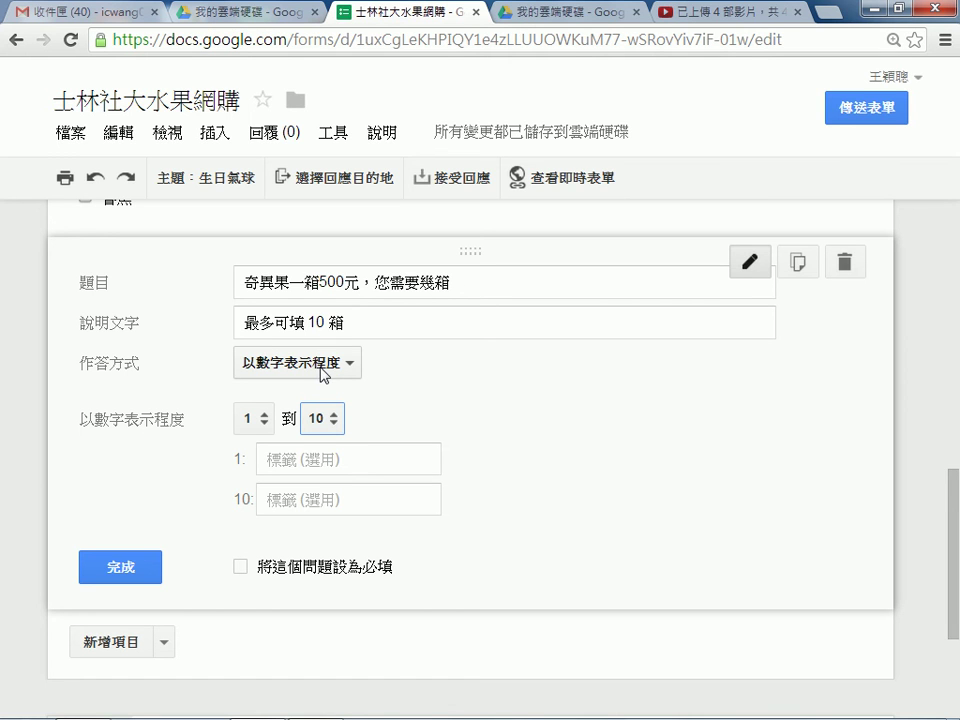
Make the kiwi question required, finish editing, and open the live form.
click(241, 566)
click(146, 567)
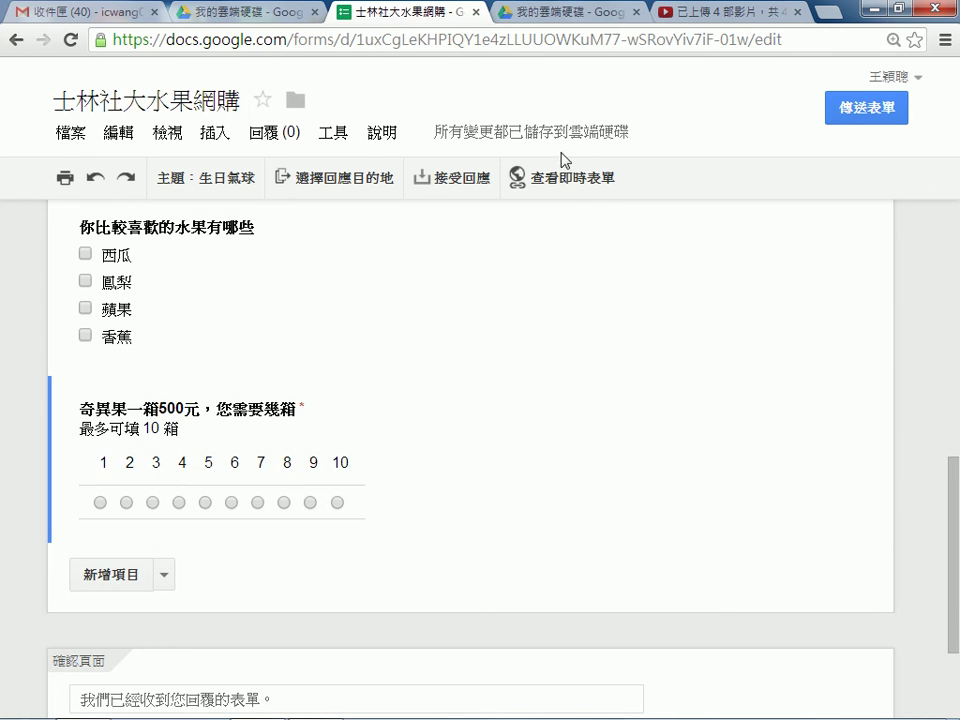
click(568, 182)
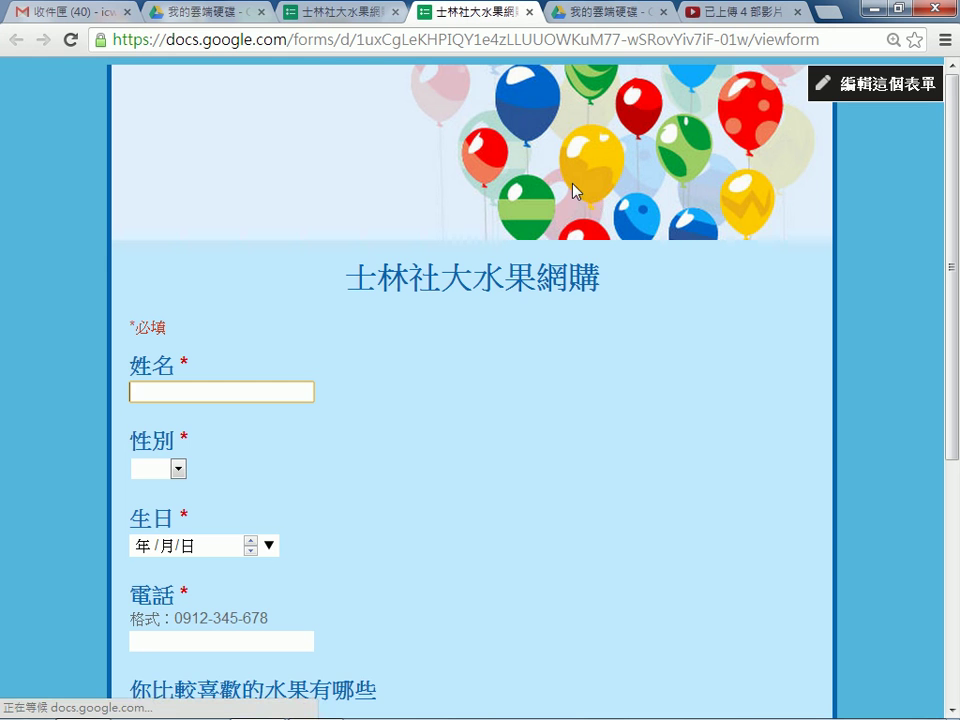
Scroll through the live form to the kiwi 1–10 scale, then close the preview tab.
scroll(621, 228, down, 3)
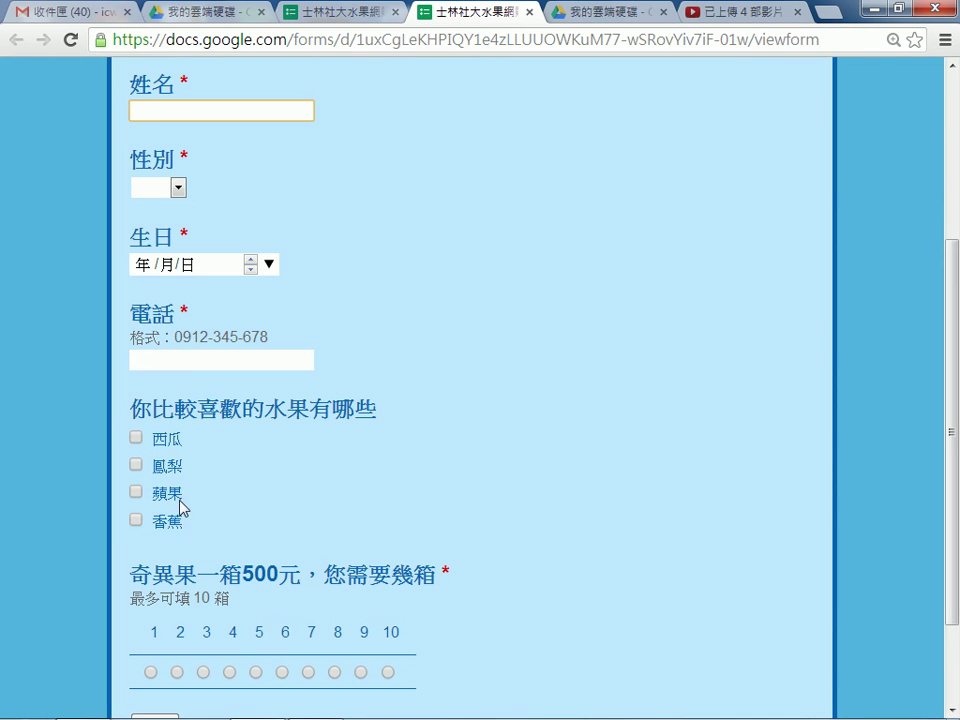
scroll(376, 606, down, 1)
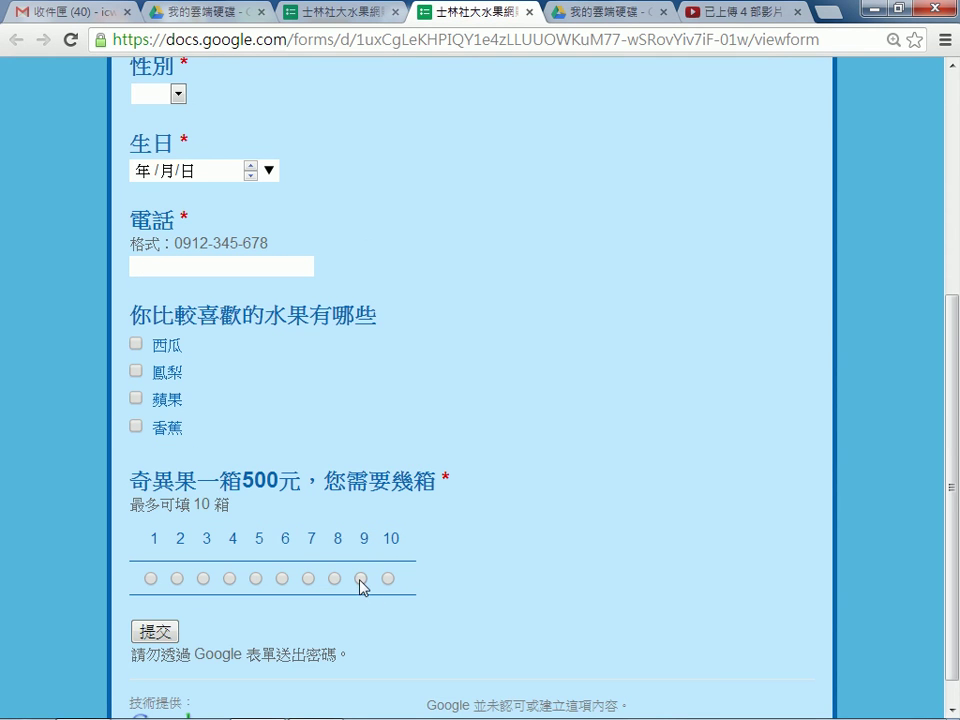
scroll(362, 587, up, 1)
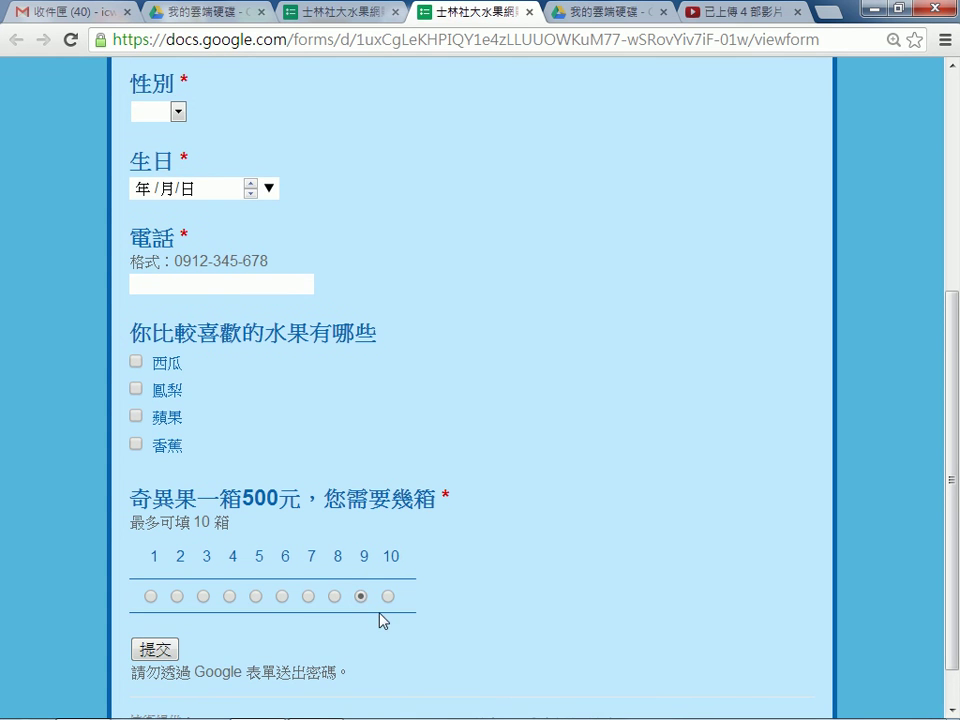
scroll(543, 613, down, 1)
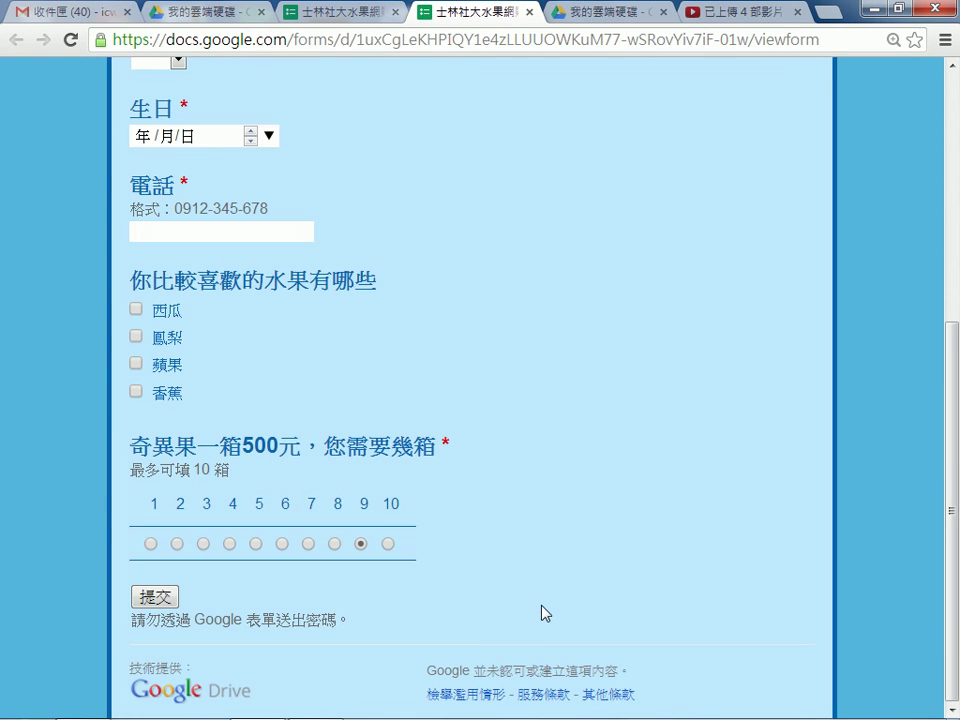
click(529, 12)
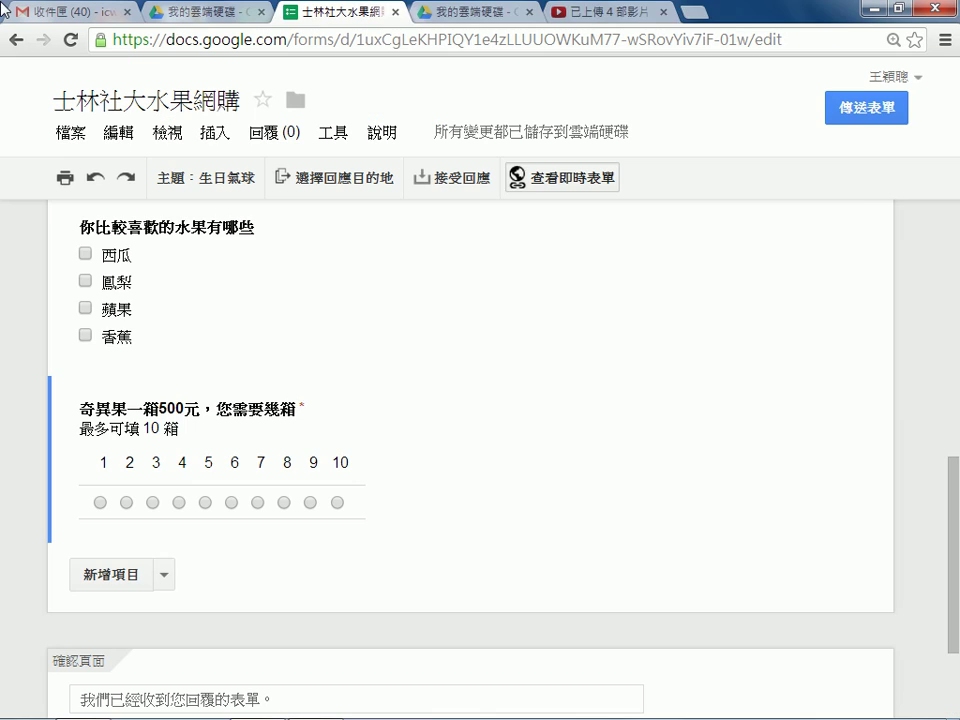
Place the 奇異果 box question between 電話 and the 你比較喜歡的水果有哪些 checkbox question.
scroll(420, 390, up, 2)
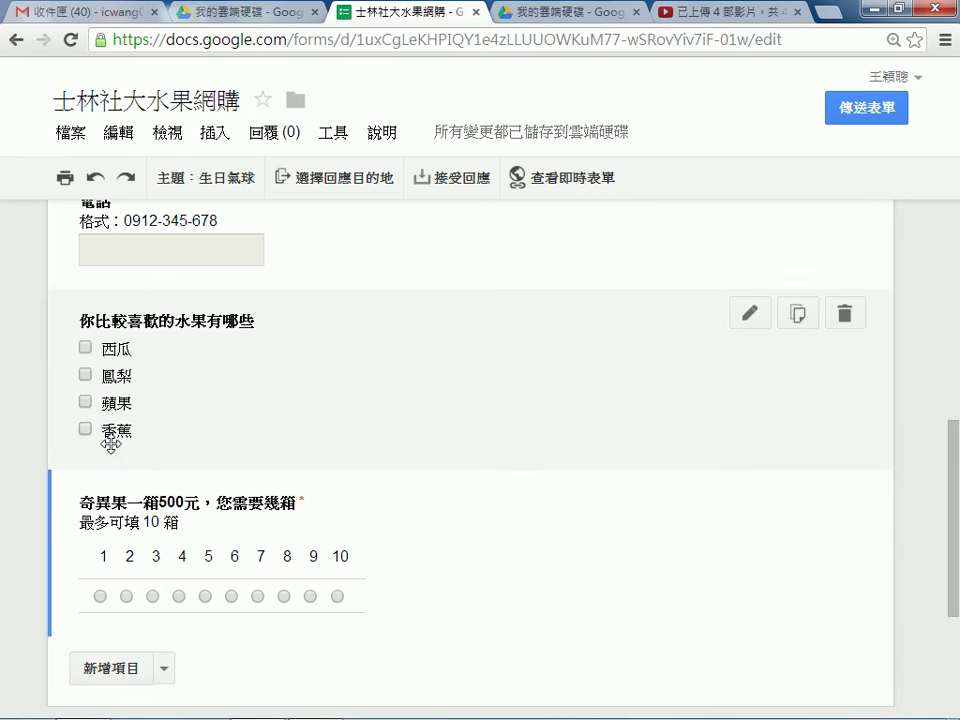
drag(57, 549, 105, 385)
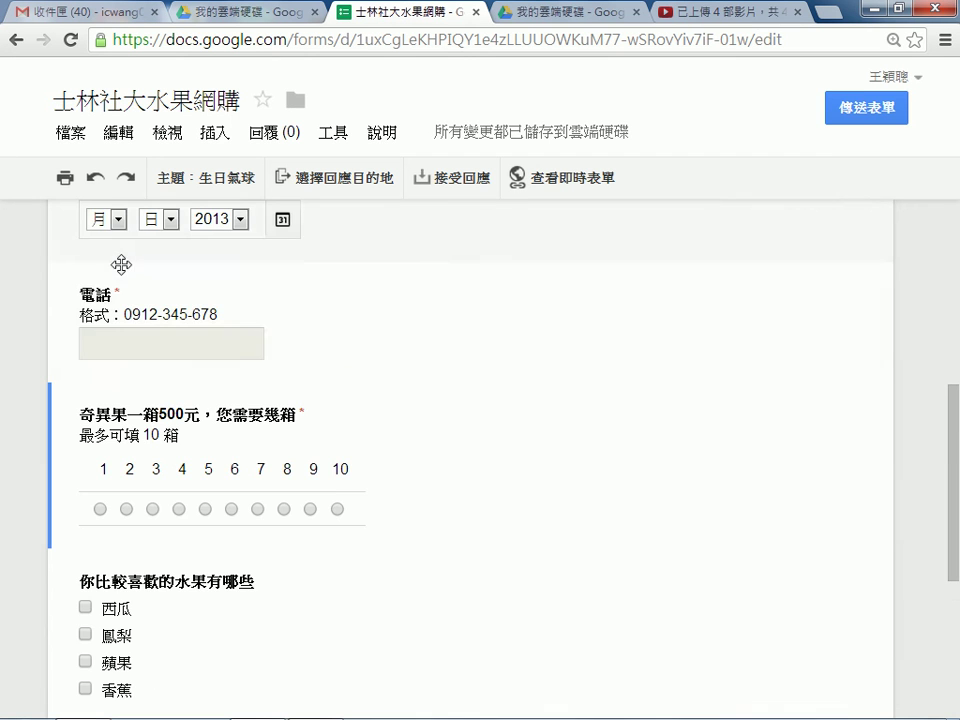
scroll(282, 417, down, 1)
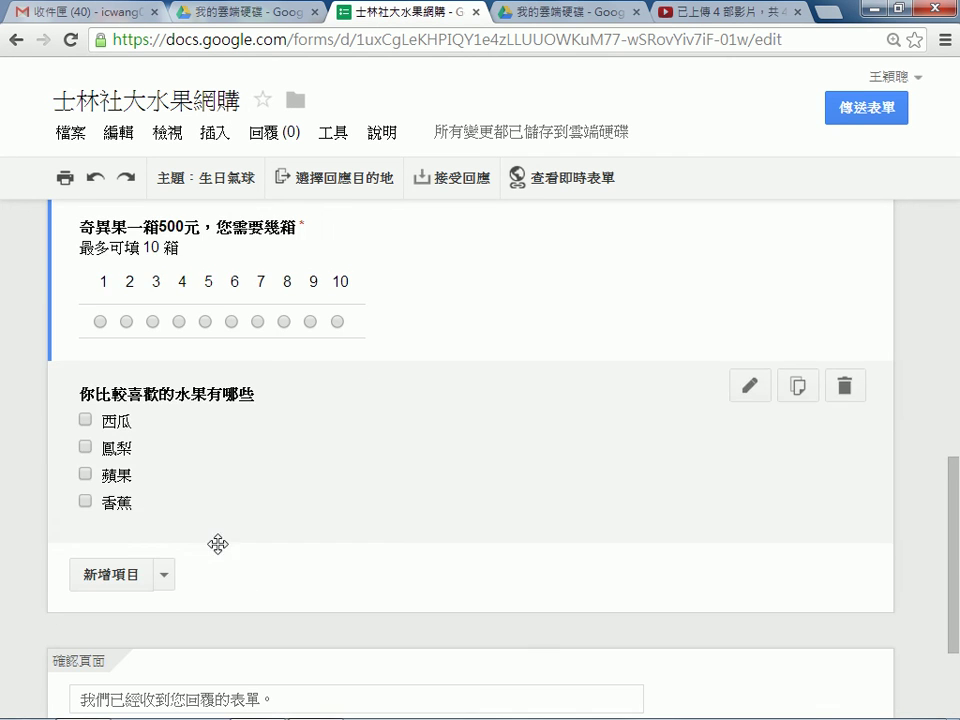
scroll(171, 573, up, 2)
scroll(201, 556, down, 2)
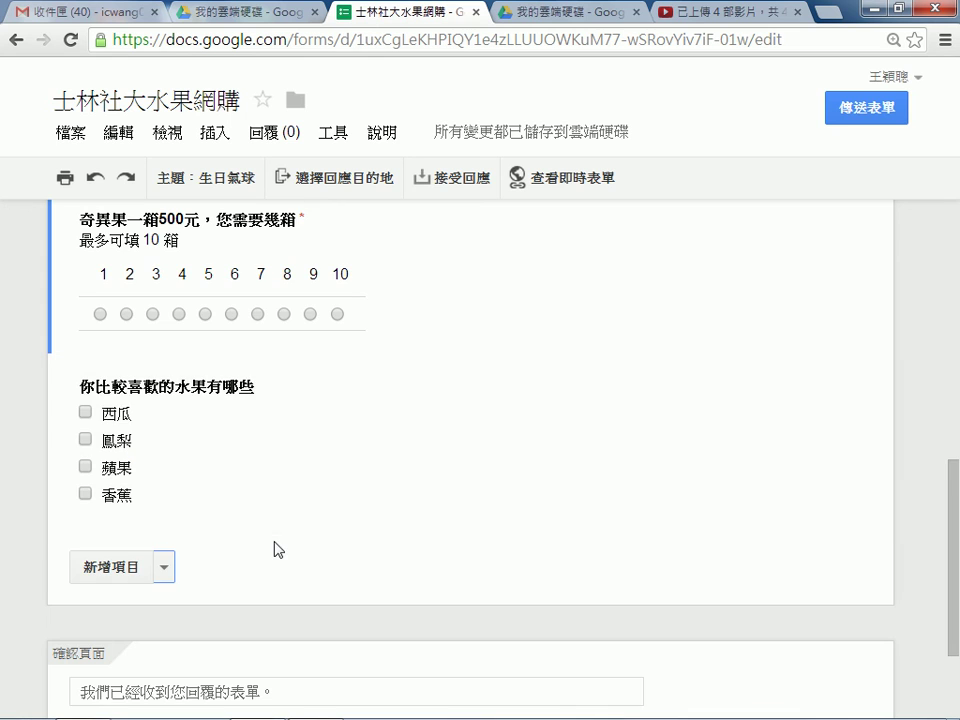
Add a linear scale question titled 柚子一箱 800 元，您要訂購幾箱.
click(165, 568)
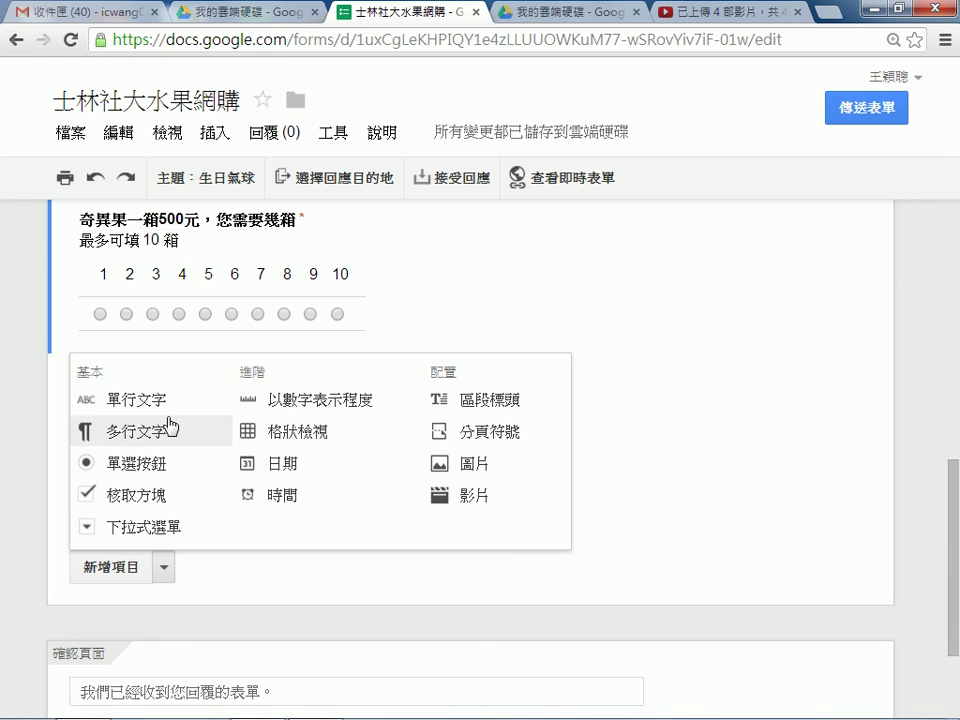
click(337, 405)
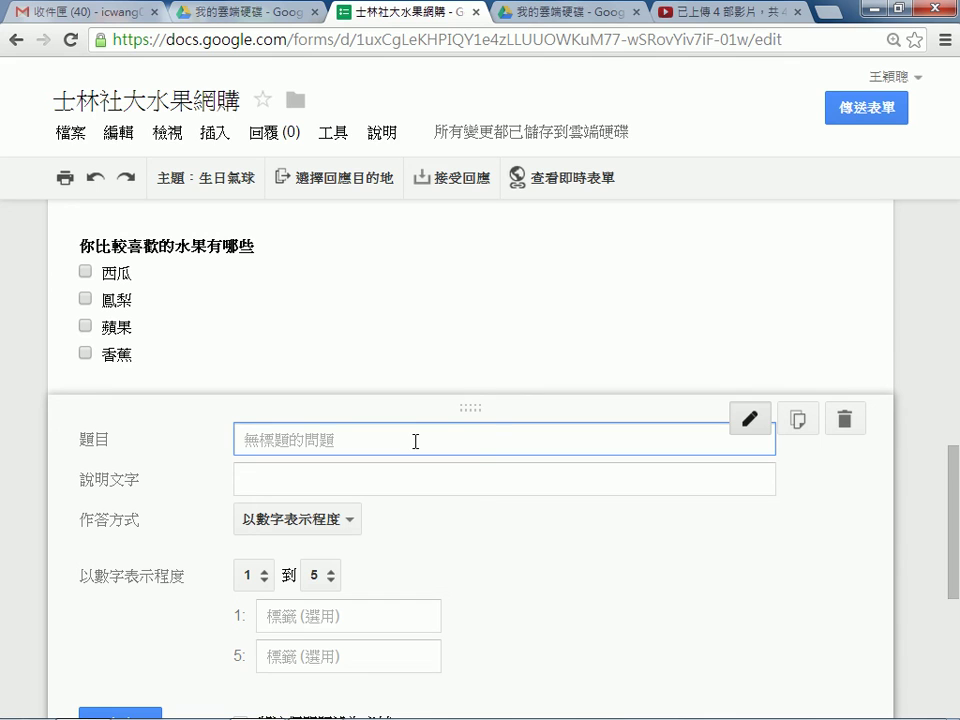
text(u.)
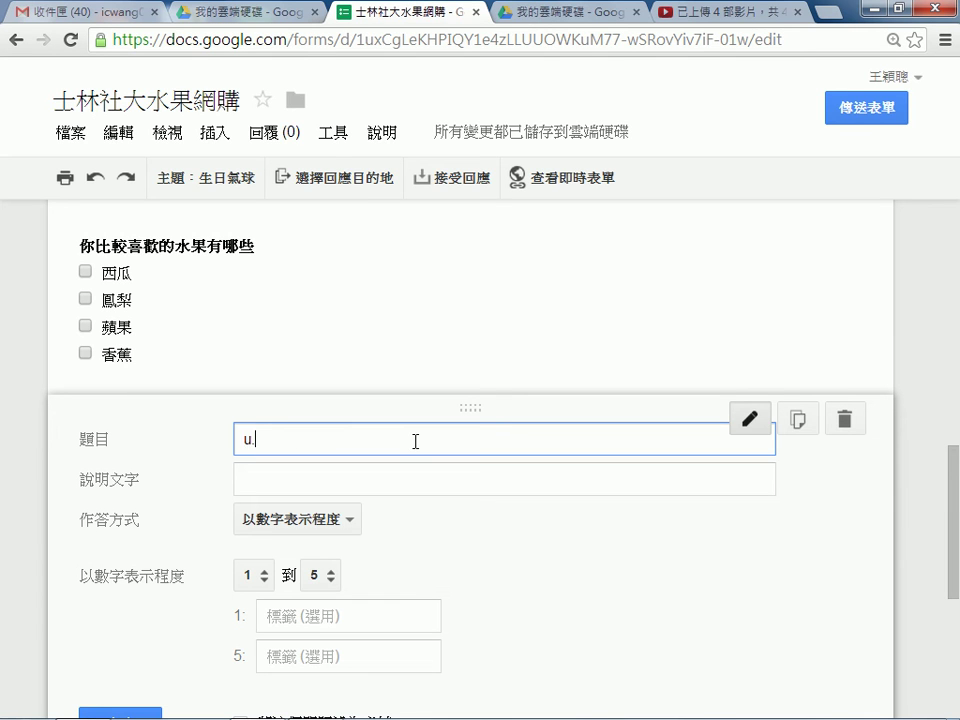
key(BackSpace)
text(ㄨ)
text(柚子)
text(一箱)
key(Return)
text(800 ㄐㄢ)
text(元)
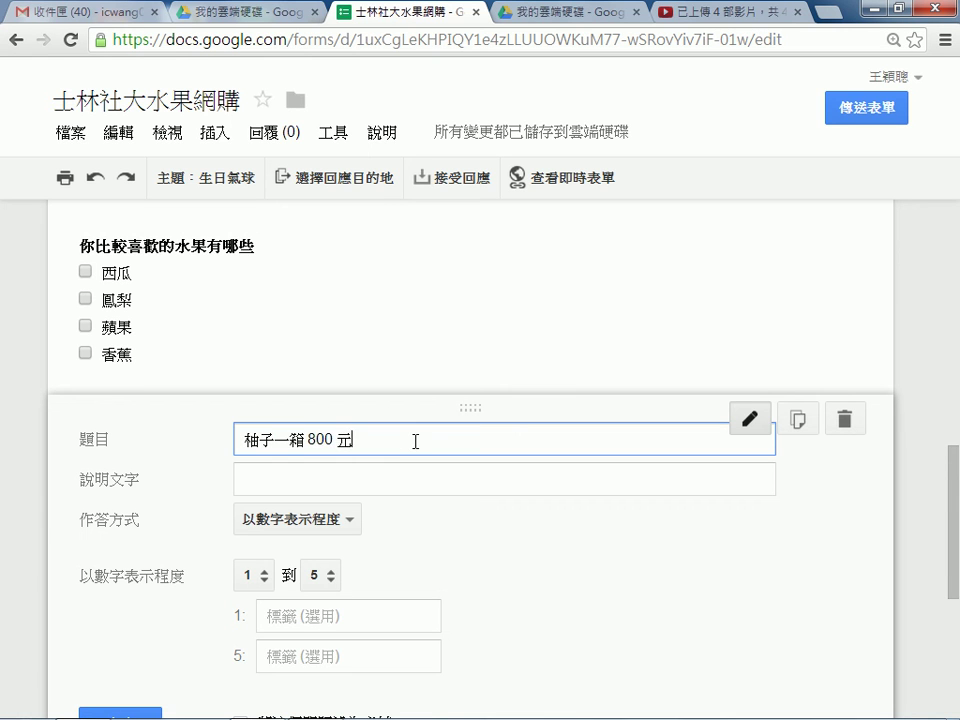
text(，ㄋㄧㄣ您要ㄉㄧㄥ訂購幾箱)
Give the pomelo question the description 最多可填 10箱.
click(355, 479)
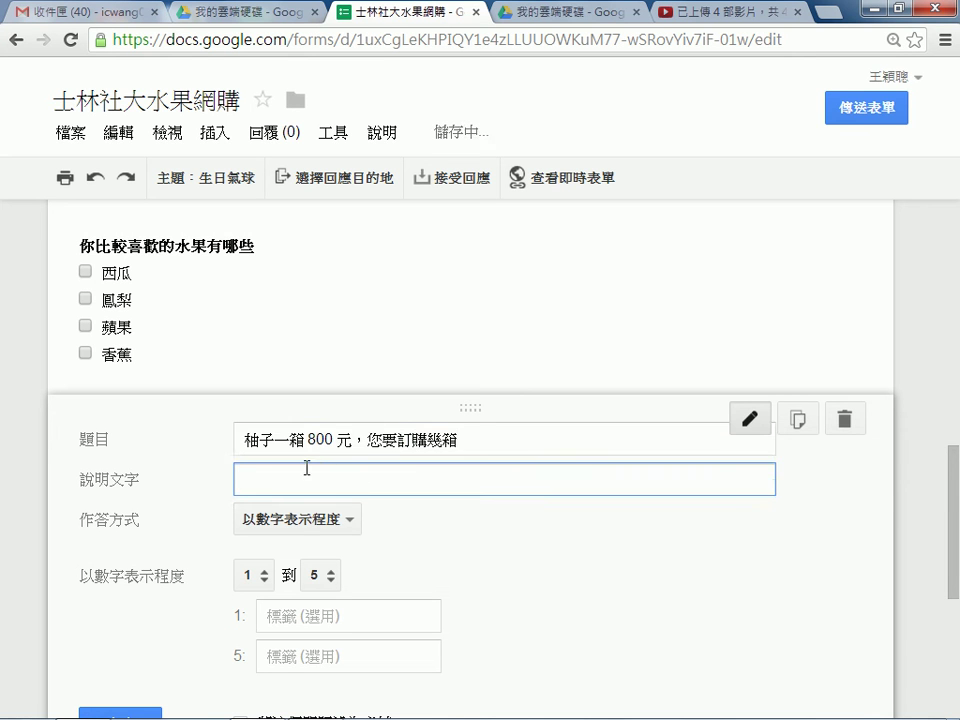
scroll(223, 300, up, 3)
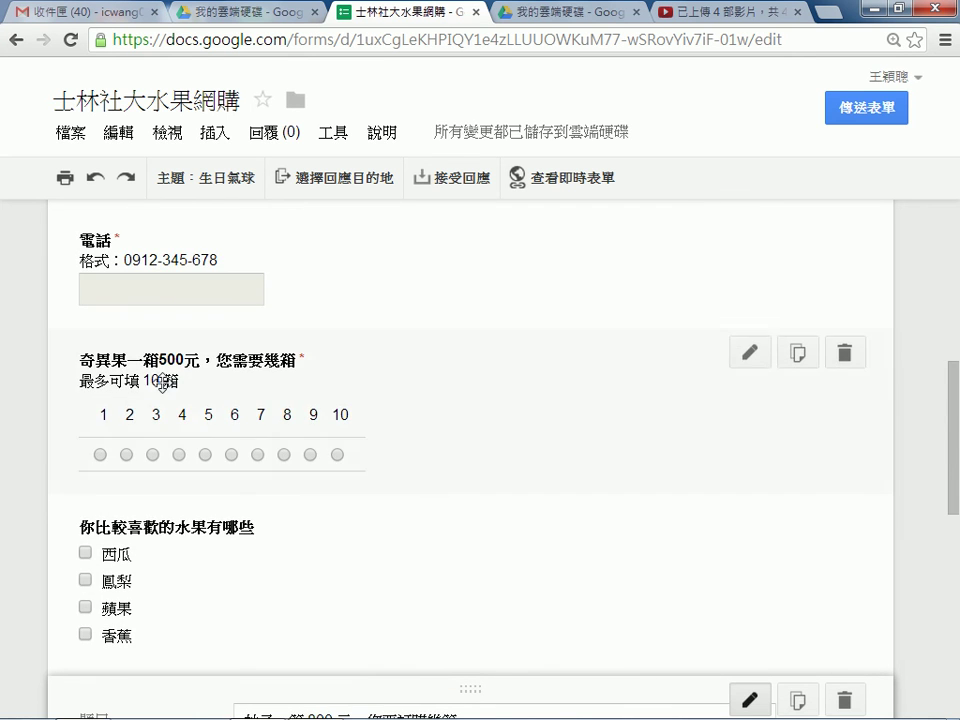
scroll(440, 368, down, 4)
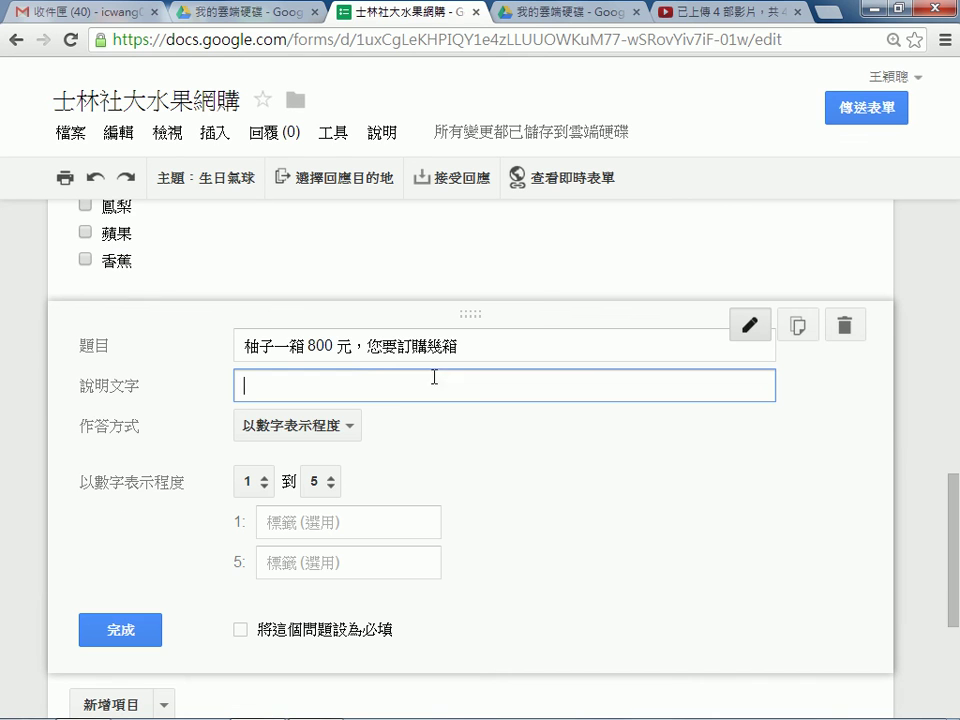
text(最多可填)
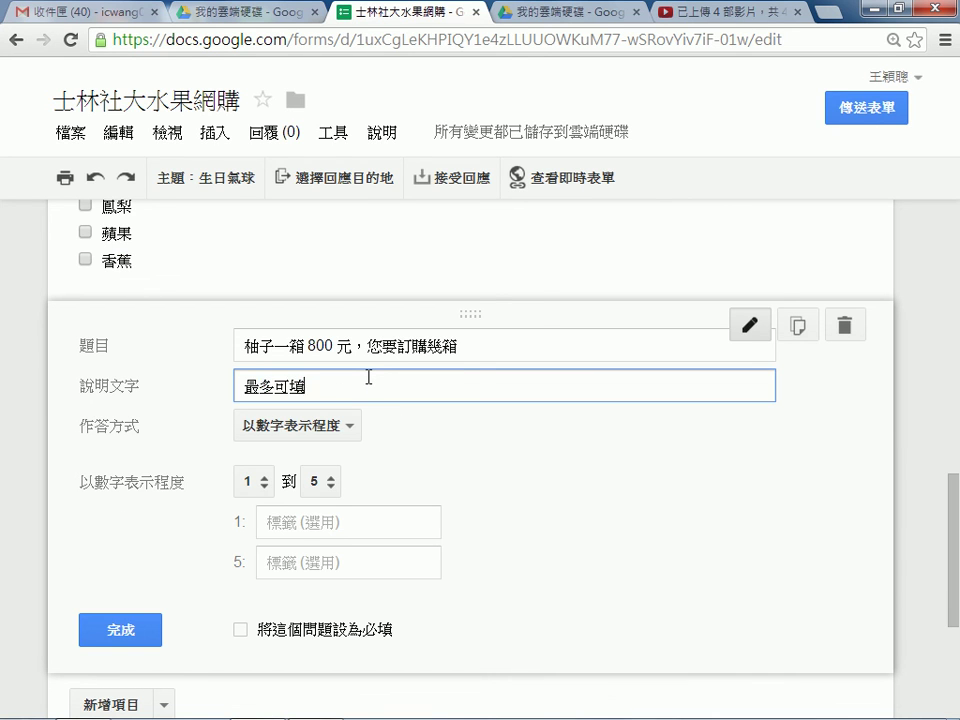
text( 10箱)
Set the pomelo scale to run from 0 to 10, mark it required, and finish editing.
click(334, 484)
click(326, 640)
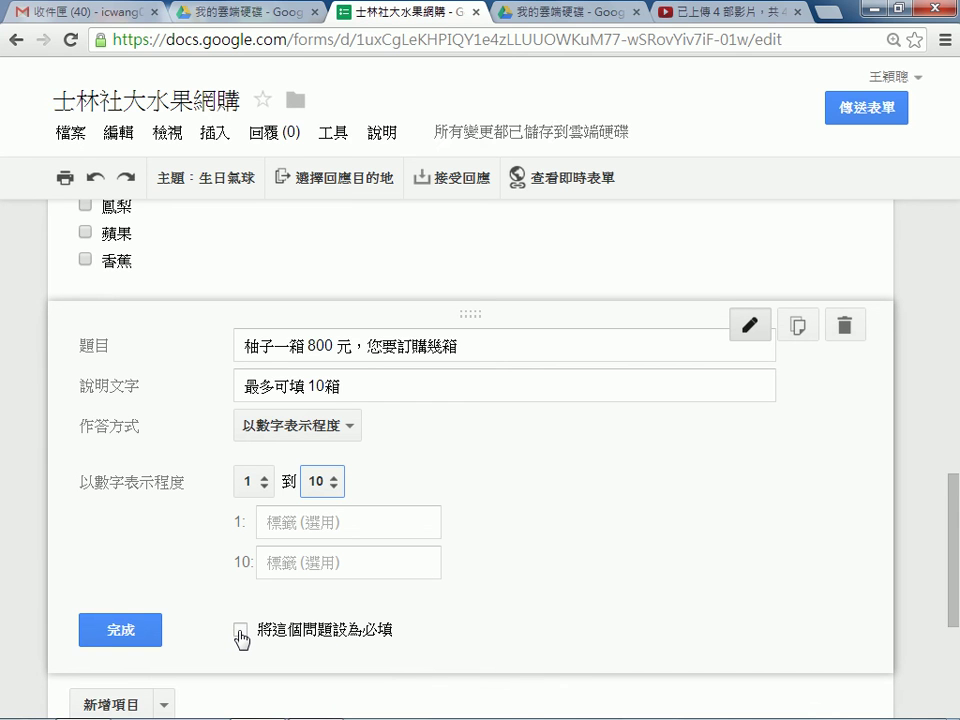
click(260, 486)
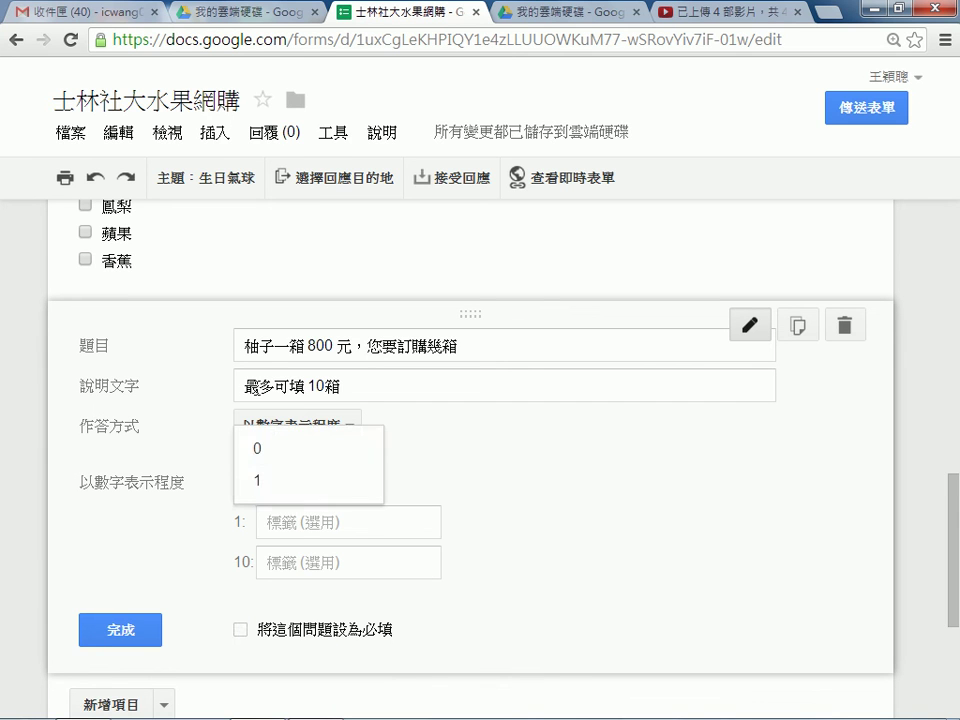
click(262, 450)
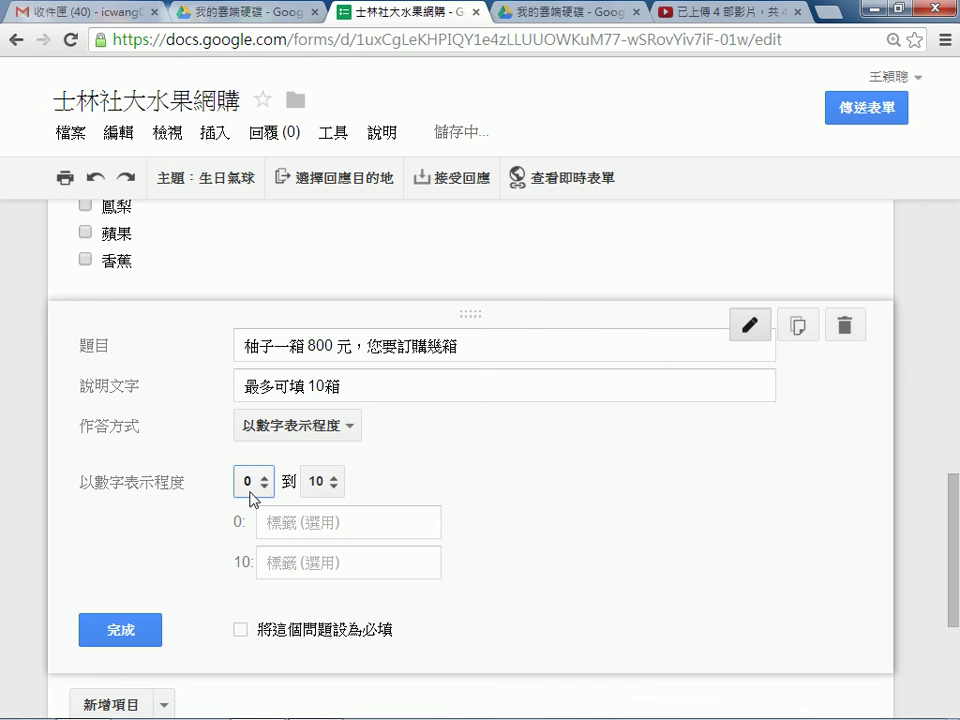
scroll(335, 367, up, 2)
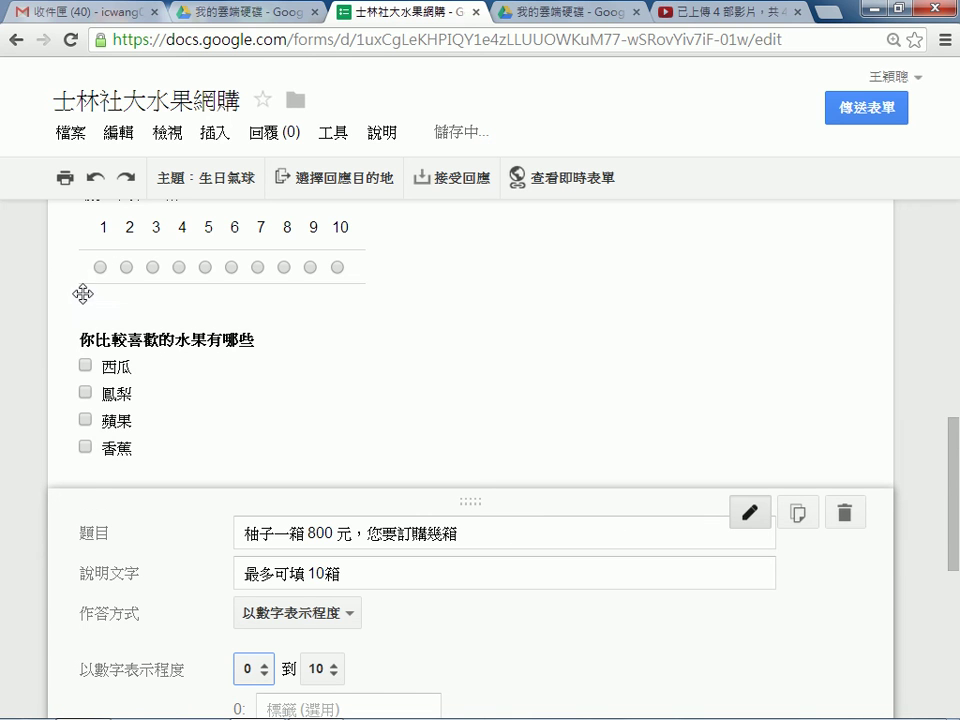
scroll(262, 285, up, 1)
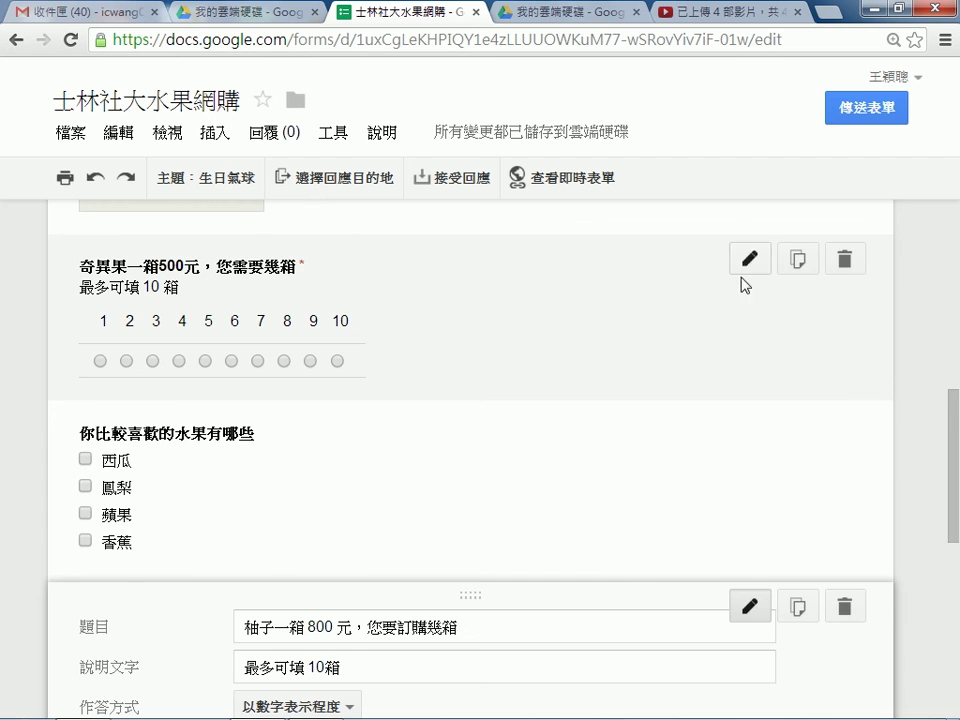
scroll(358, 398, down, 2)
scroll(190, 500, down, 1)
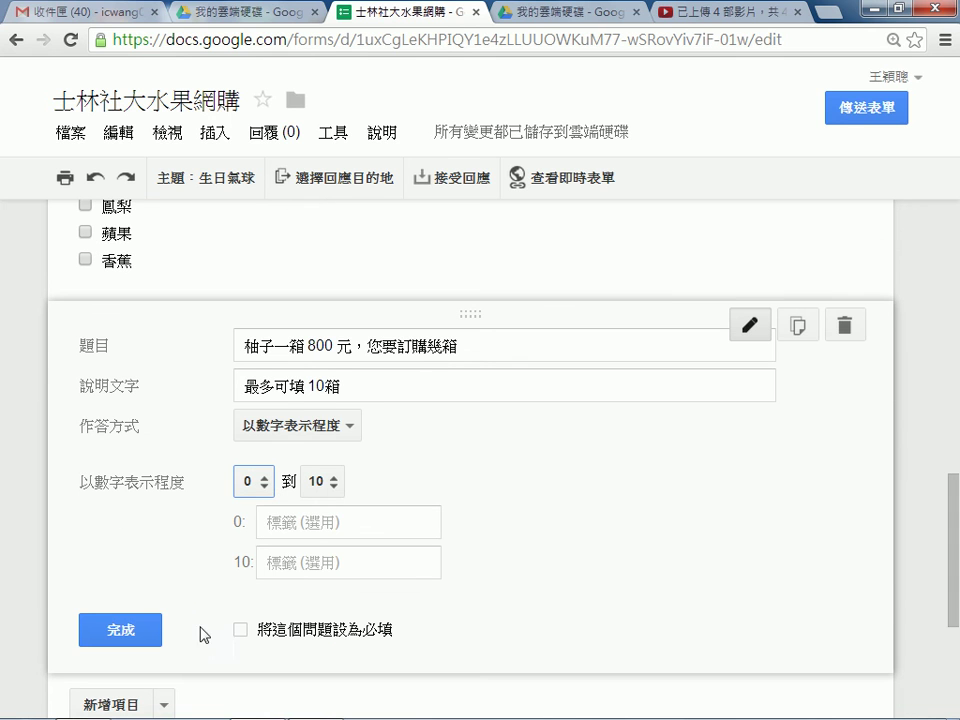
click(241, 632)
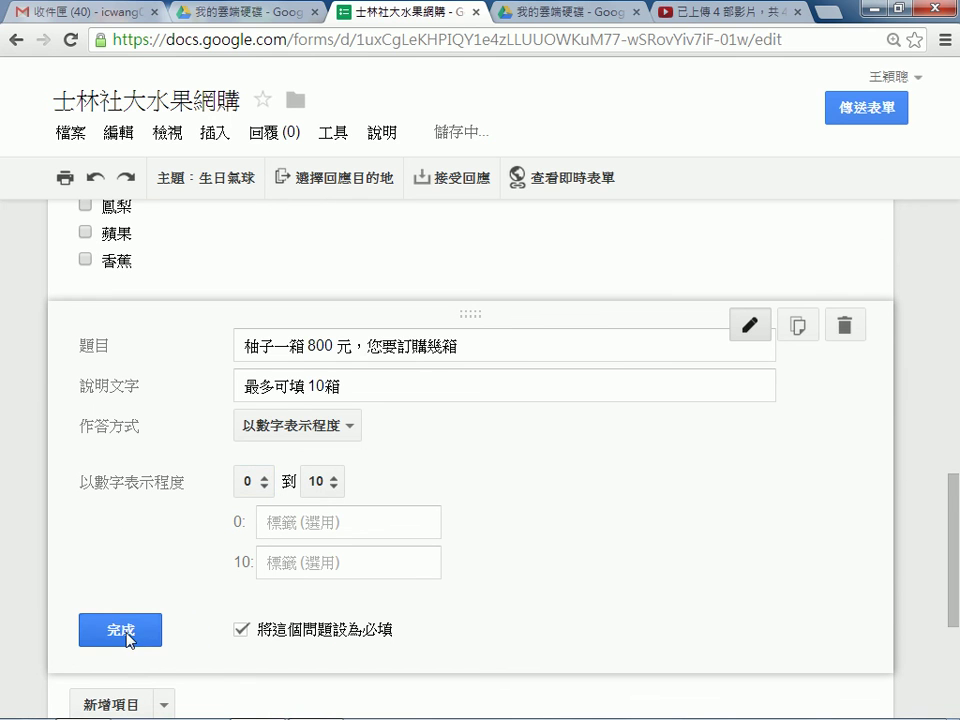
click(123, 631)
Move the pomelo question above the fruit checkbox question.
scroll(184, 499, up, 2)
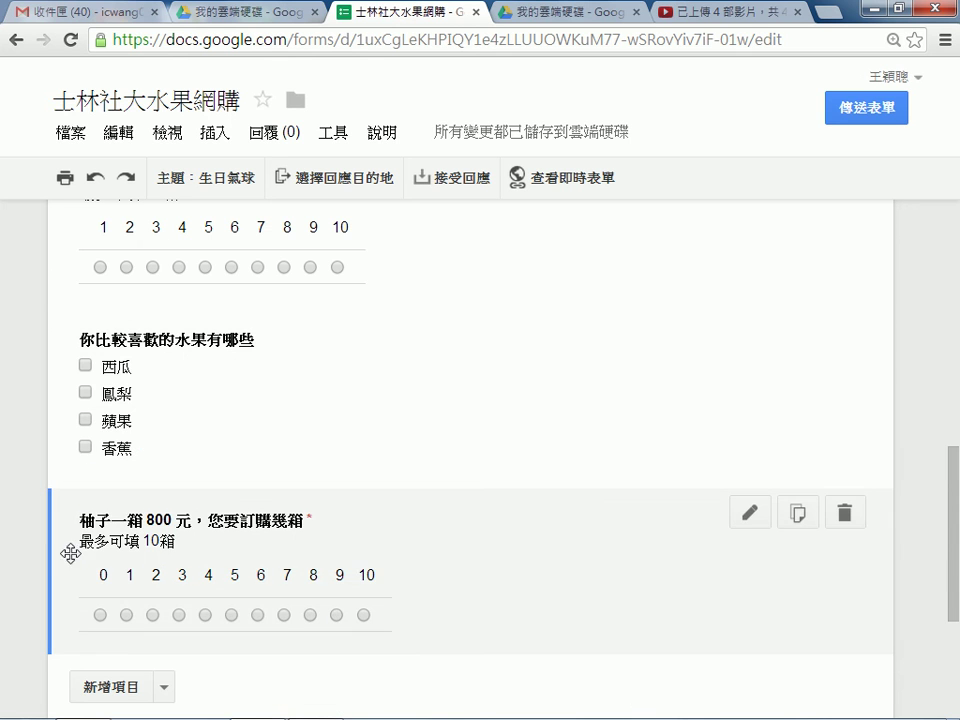
drag(66, 551, 80, 380)
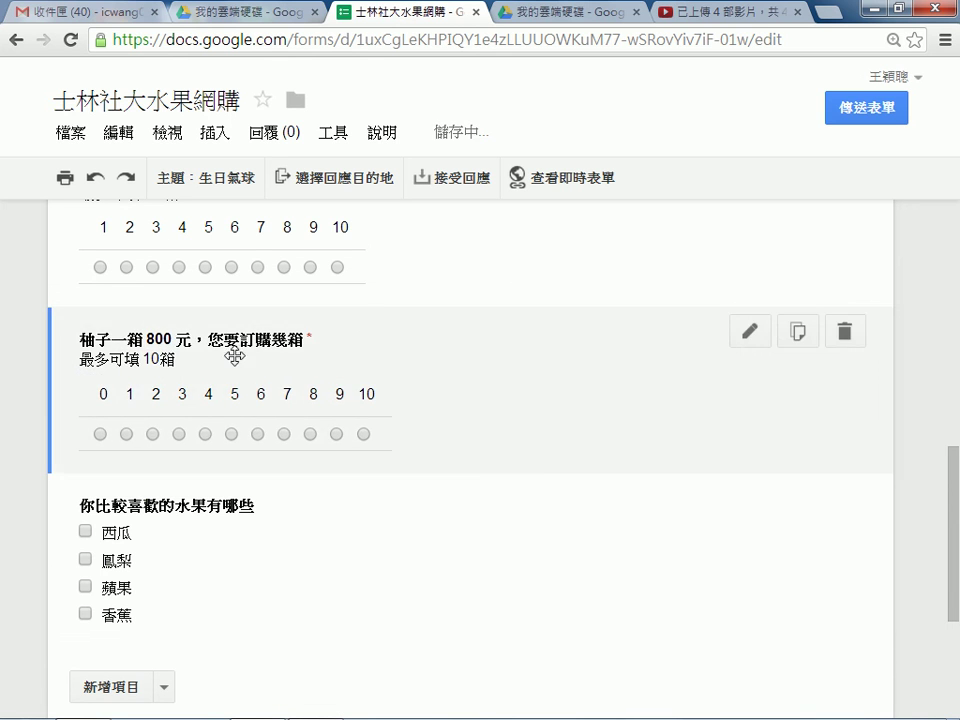
scroll(388, 326, up, 2)
Change the kiwi question's scale to start at 0 so it runs 0–10.
click(750, 352)
click(258, 510)
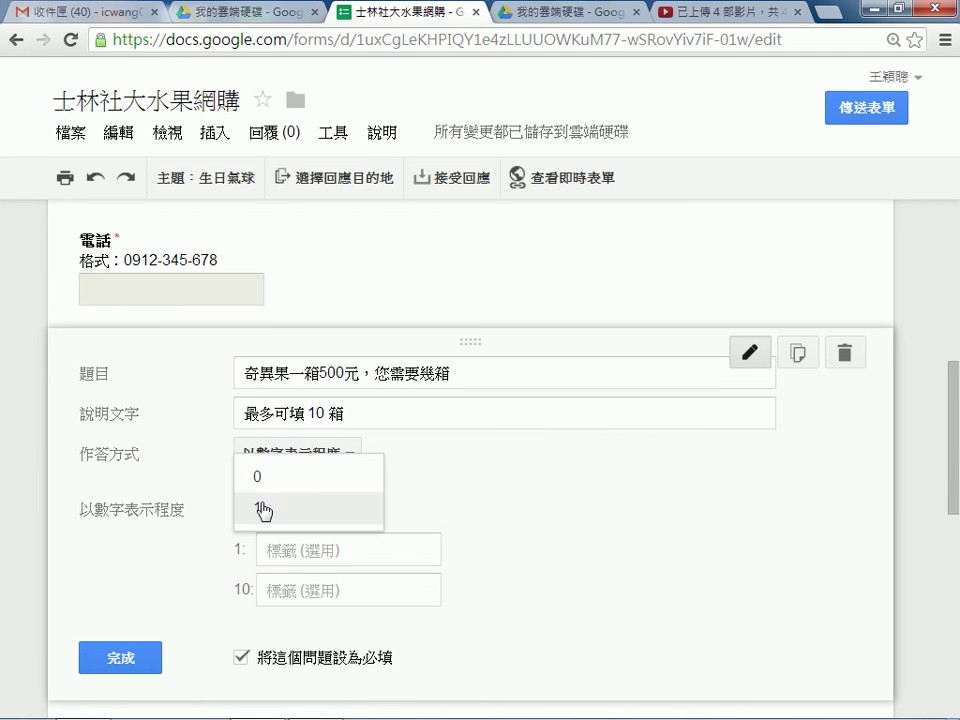
click(262, 486)
scroll(374, 455, down, 1)
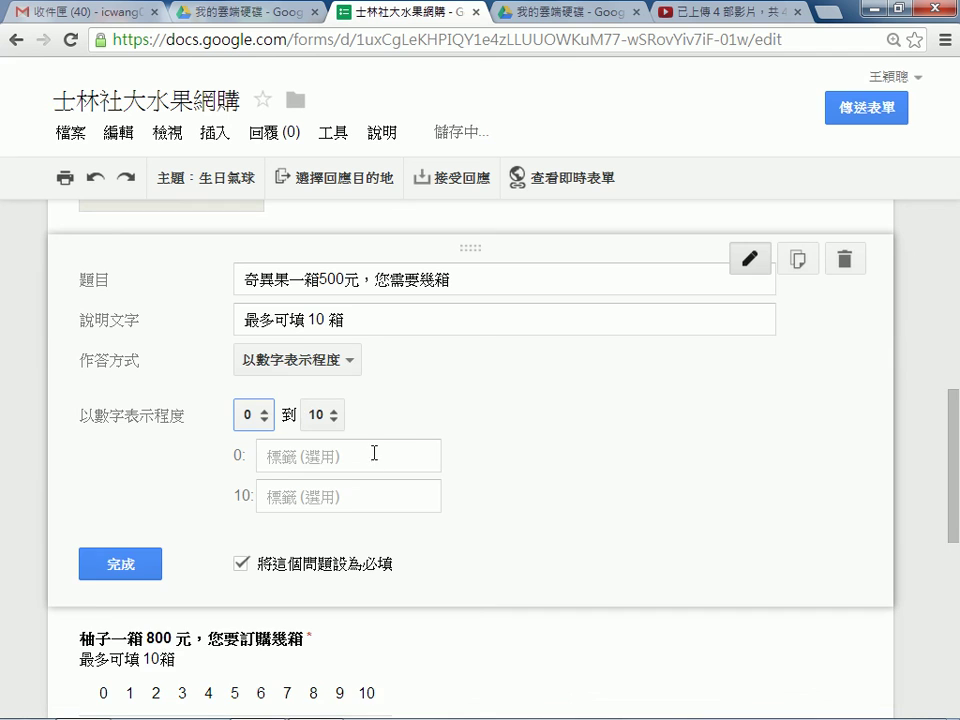
click(93, 565)
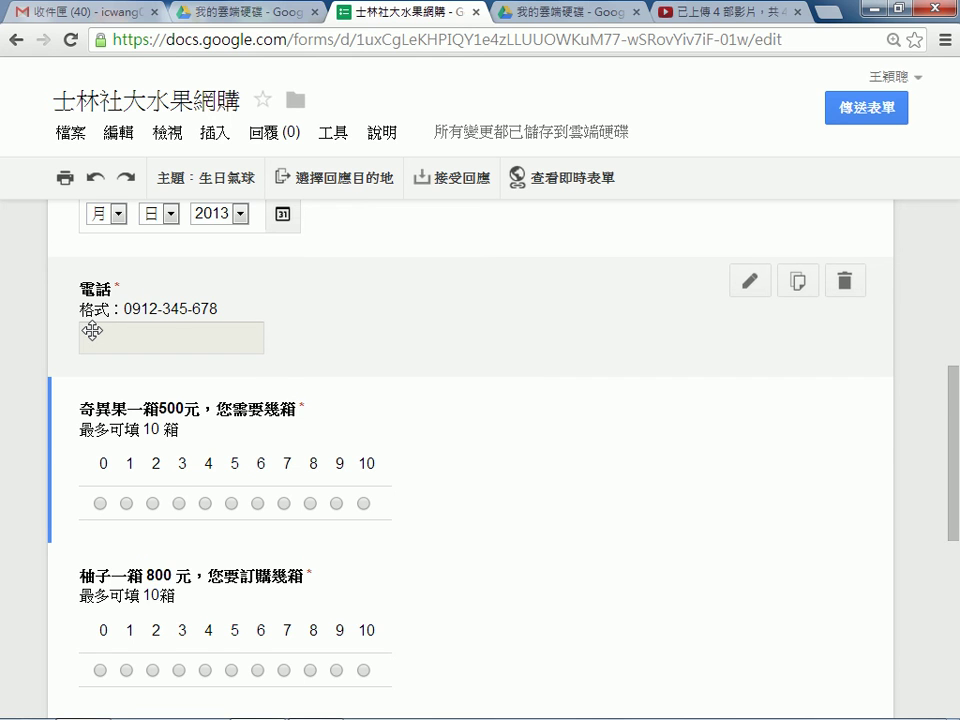
scroll(613, 321, down, 1)
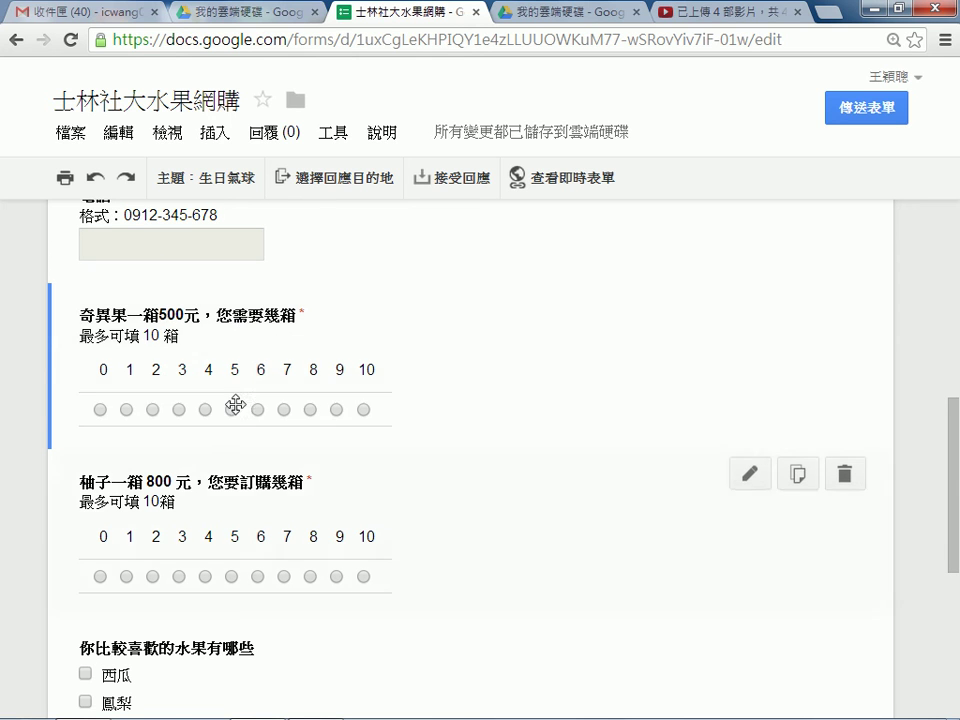
scroll(145, 455, down, 1)
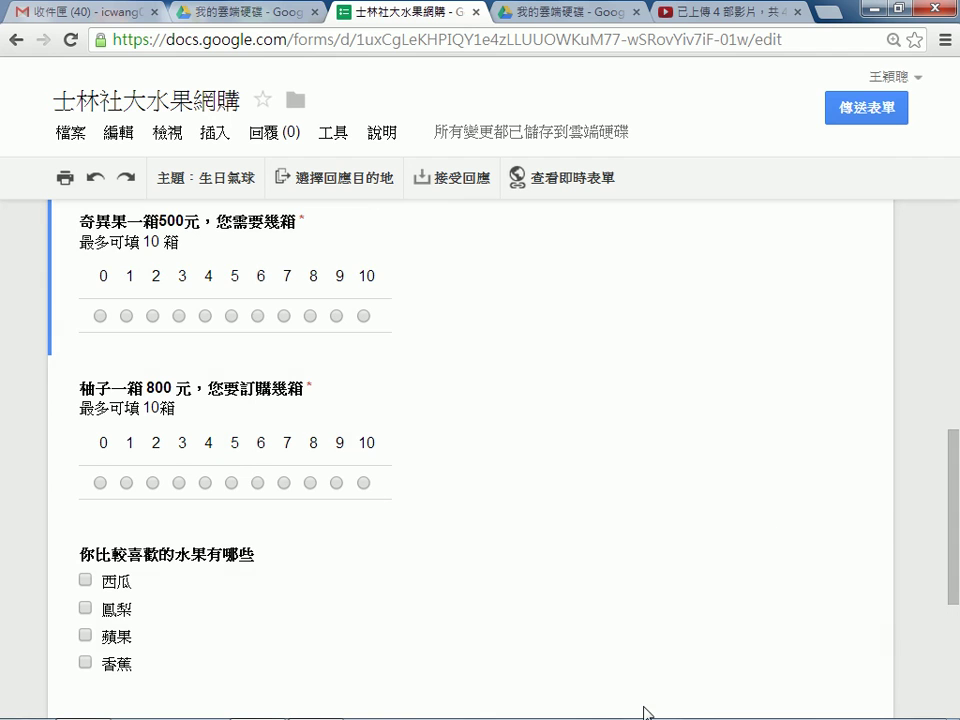
scroll(605, 640, down, 1)
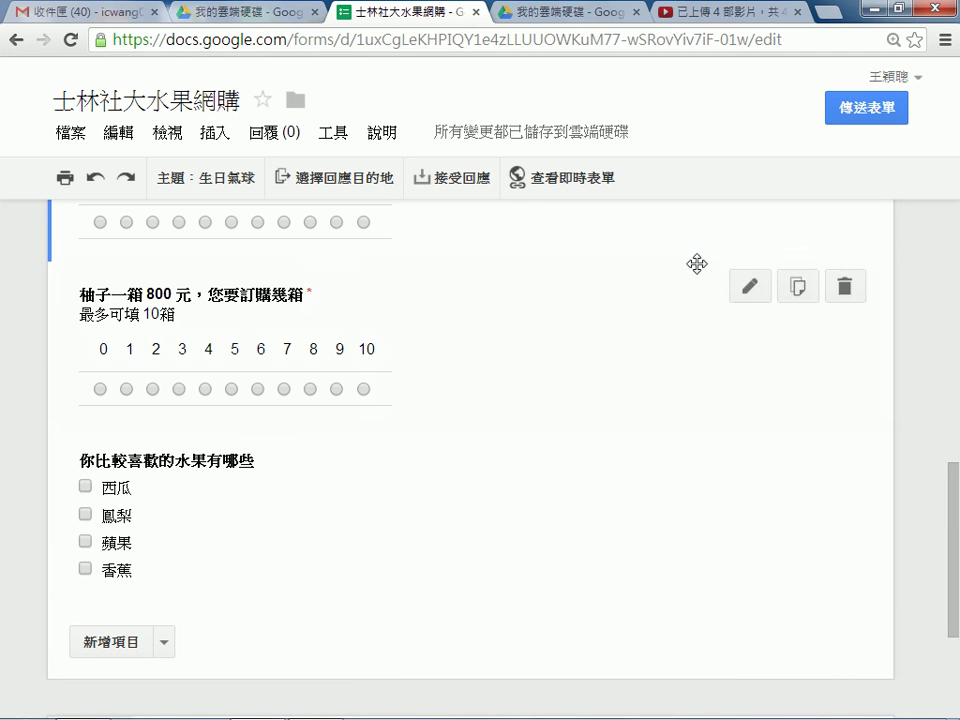
click(595, 181)
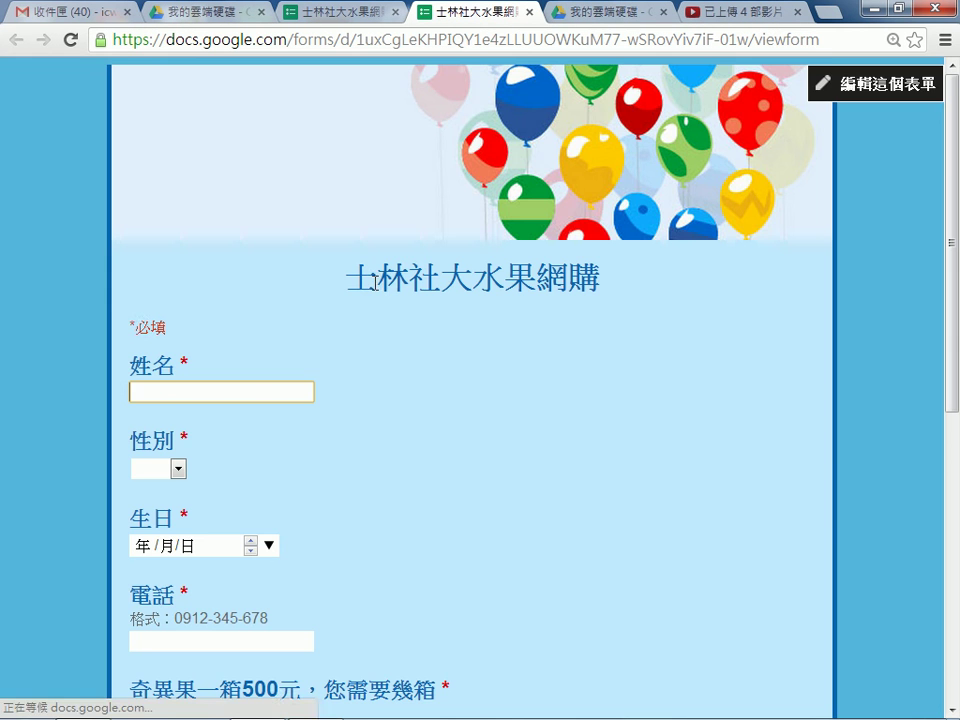
scroll(253, 349, down, 2)
scroll(230, 460, down, 1)
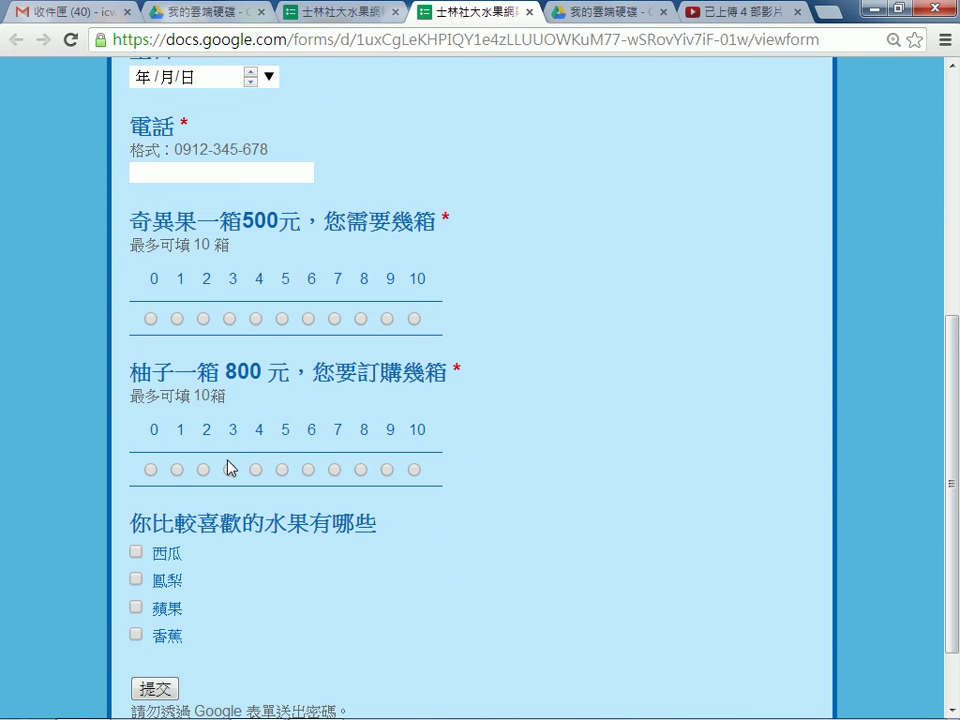
scroll(230, 454, down, 1)
scroll(230, 455, up, 3)
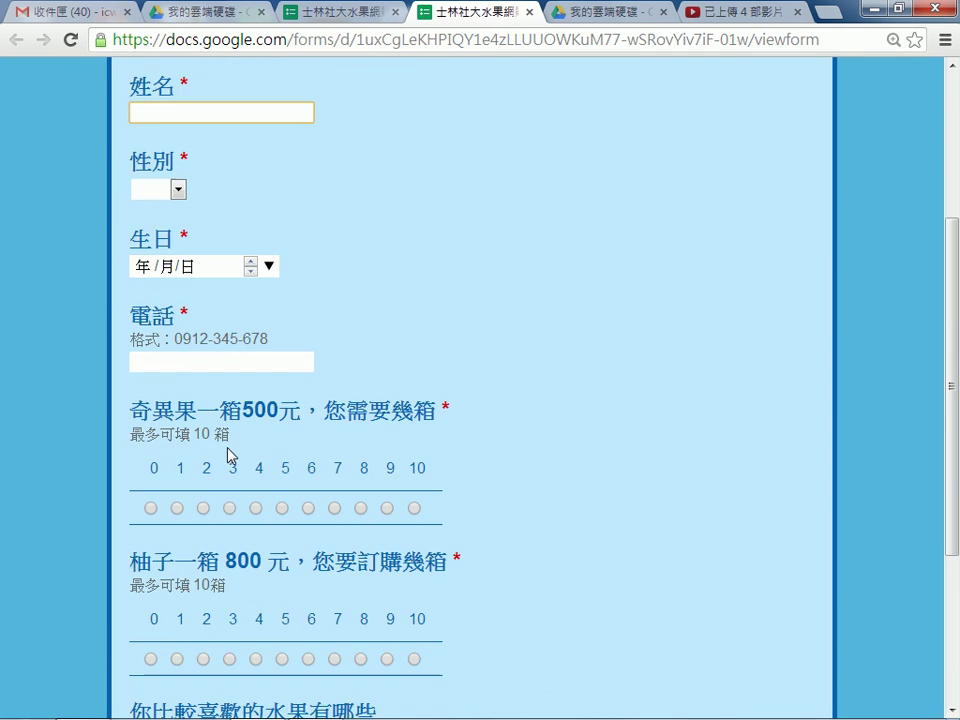
click(530, 12)
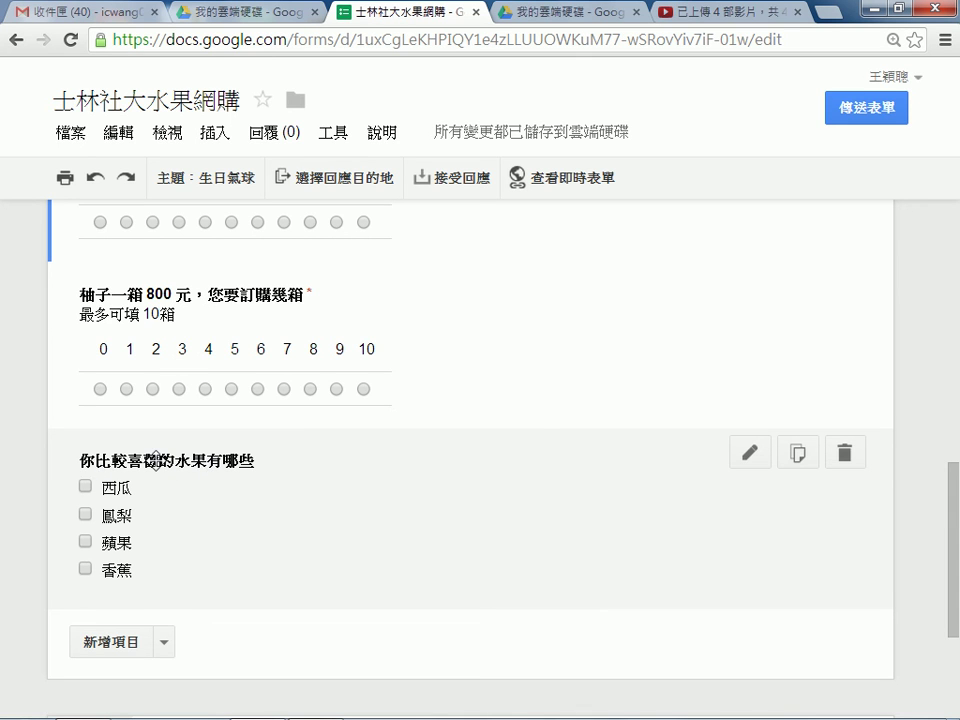
Replace 比較喜歡的 with 希望以後可網購的 in the fruit checkbox question's title.
click(750, 452)
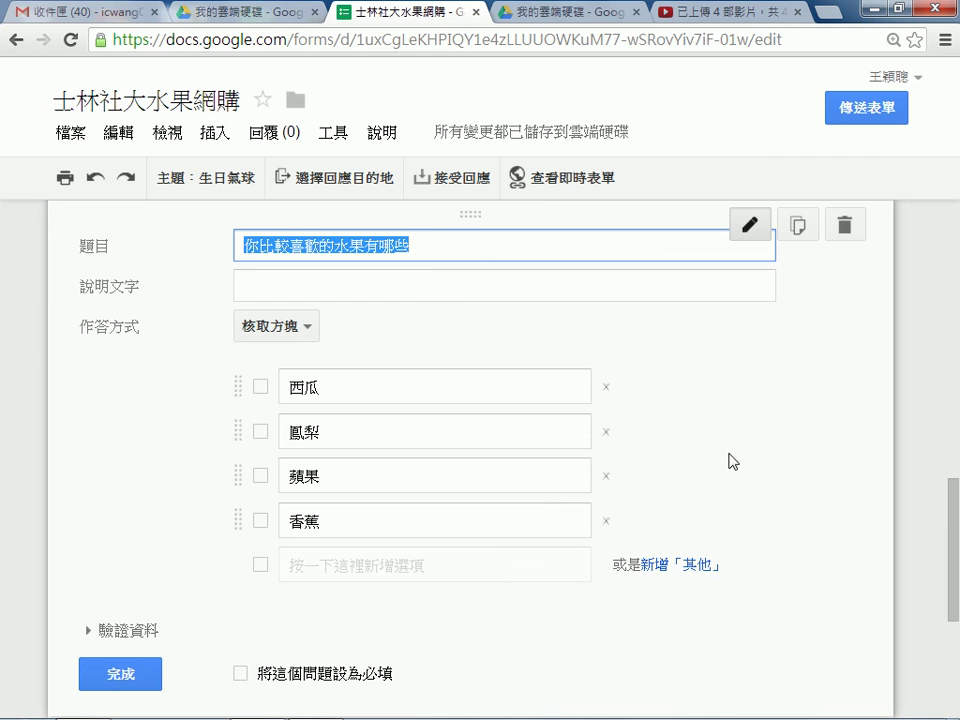
click(287, 242)
drag(256, 246, 333, 246)
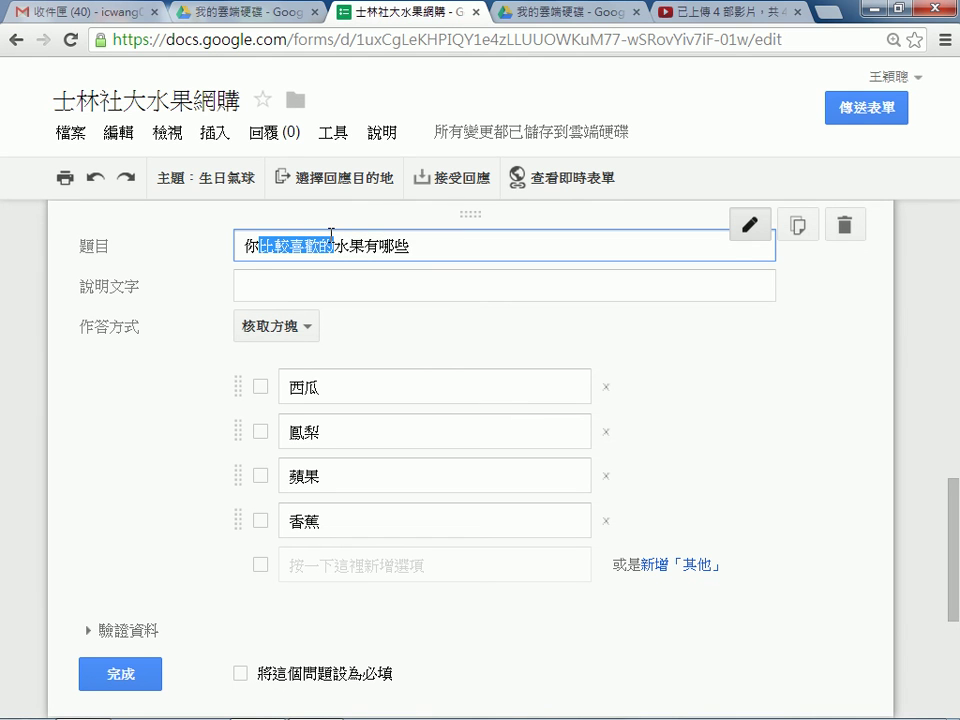
text(工希望以後)
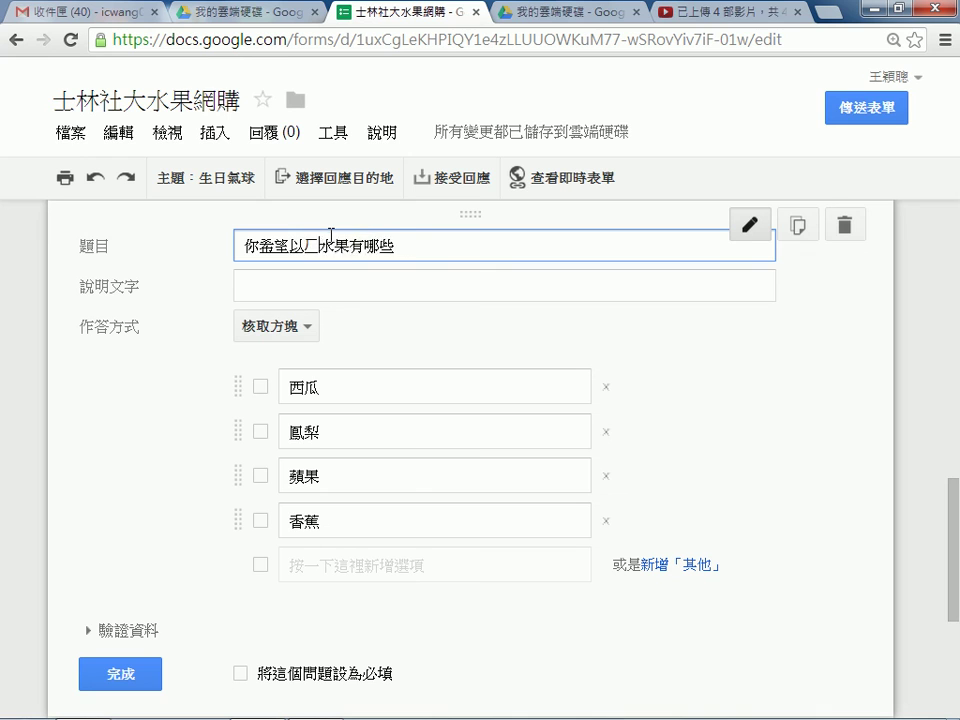
text(可網購的)
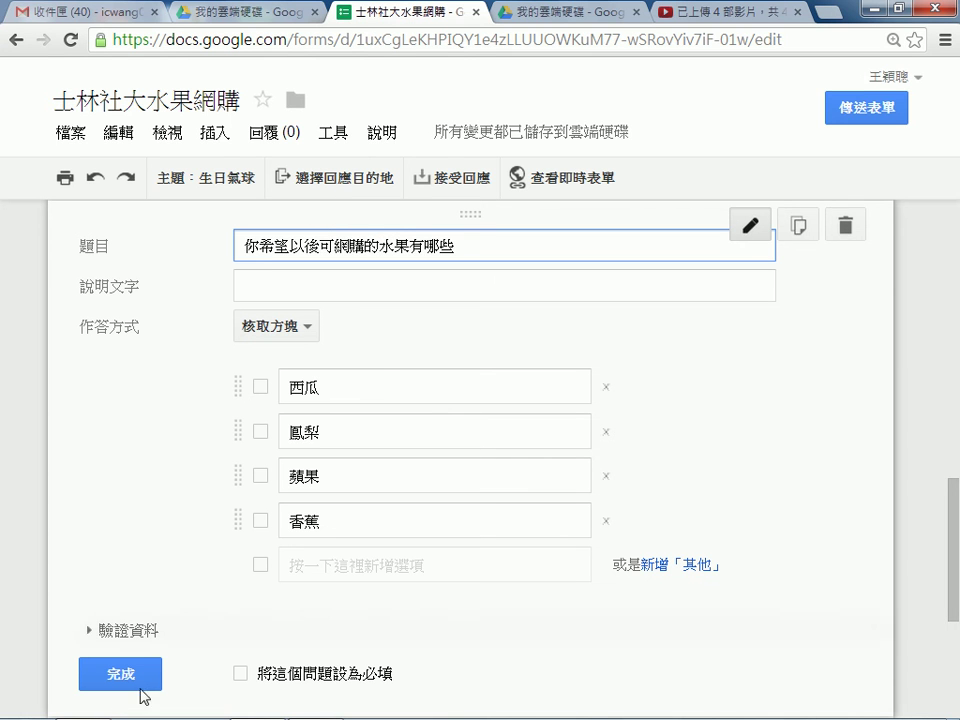
click(120, 677)
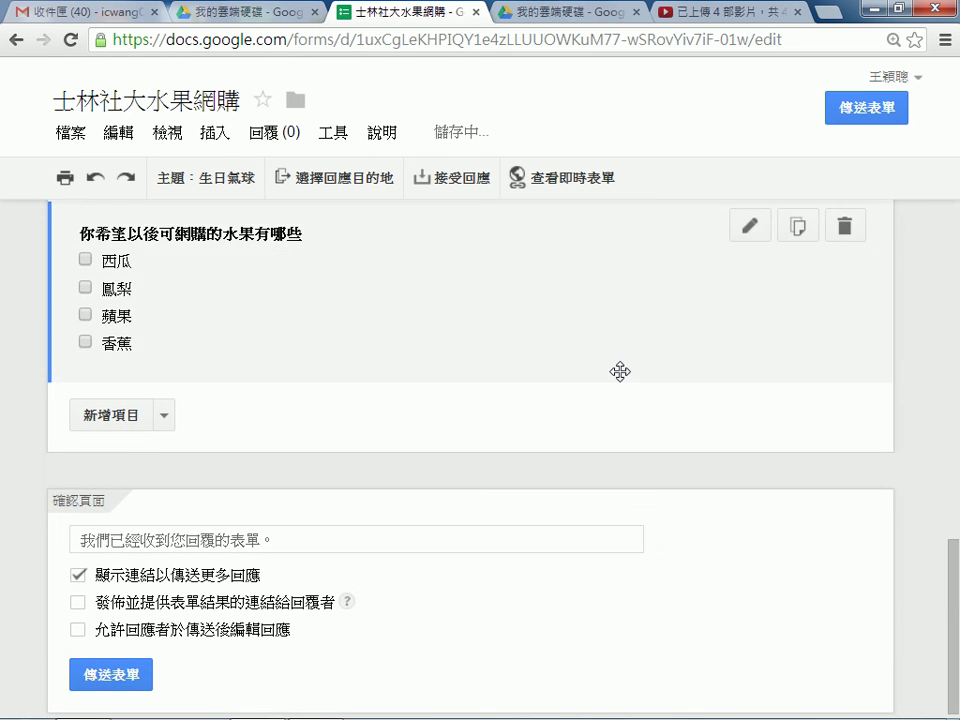
scroll(617, 371, up, 2)
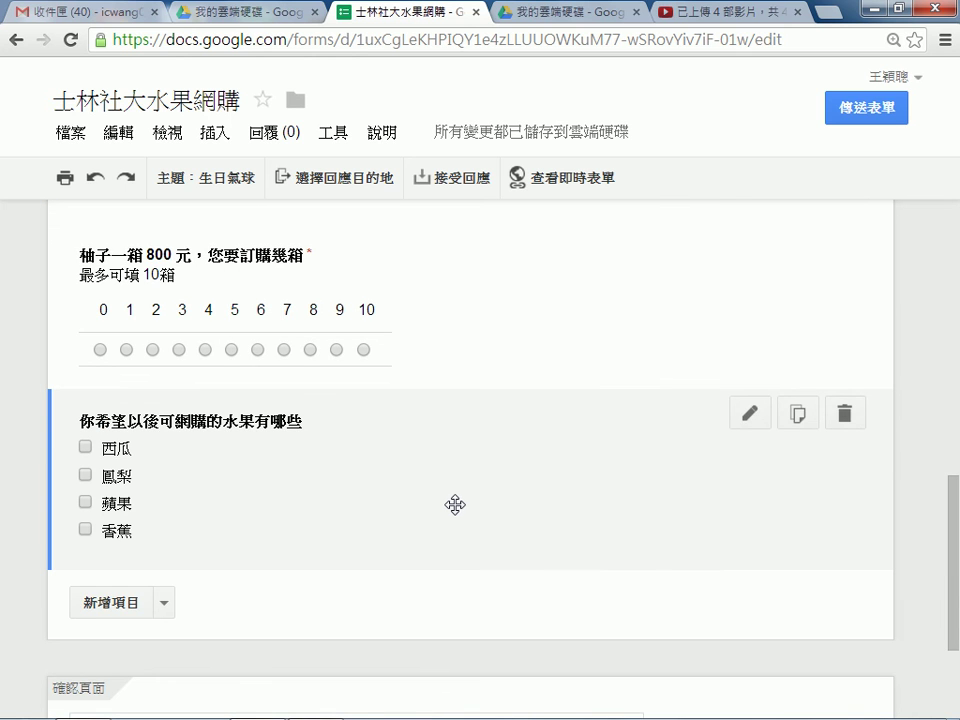
scroll(455, 505, up, 5)
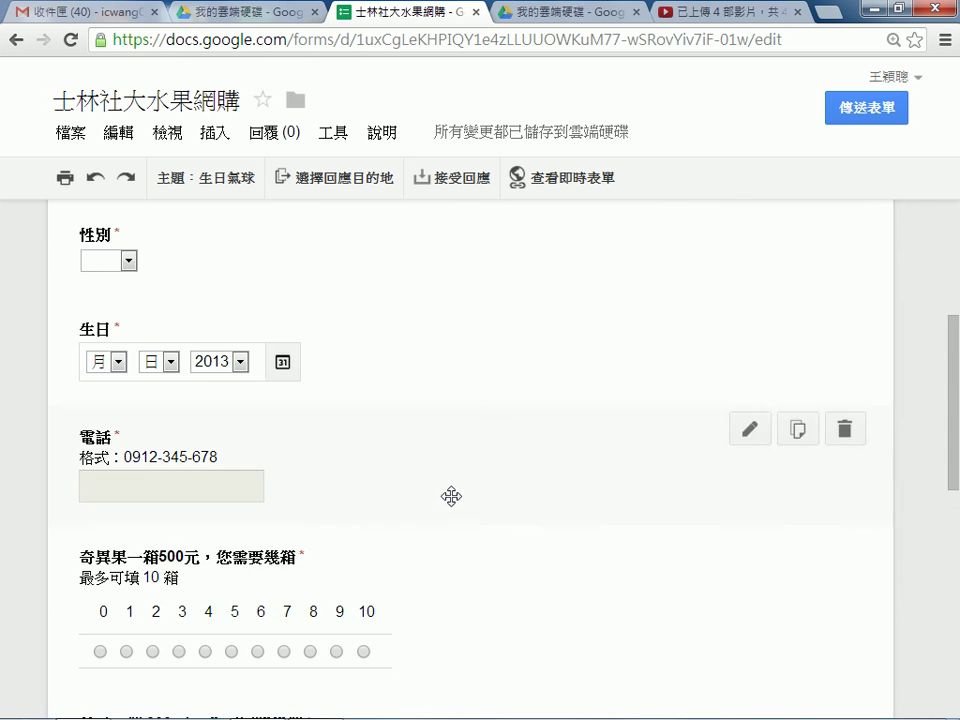
scroll(451, 497, up, 2)
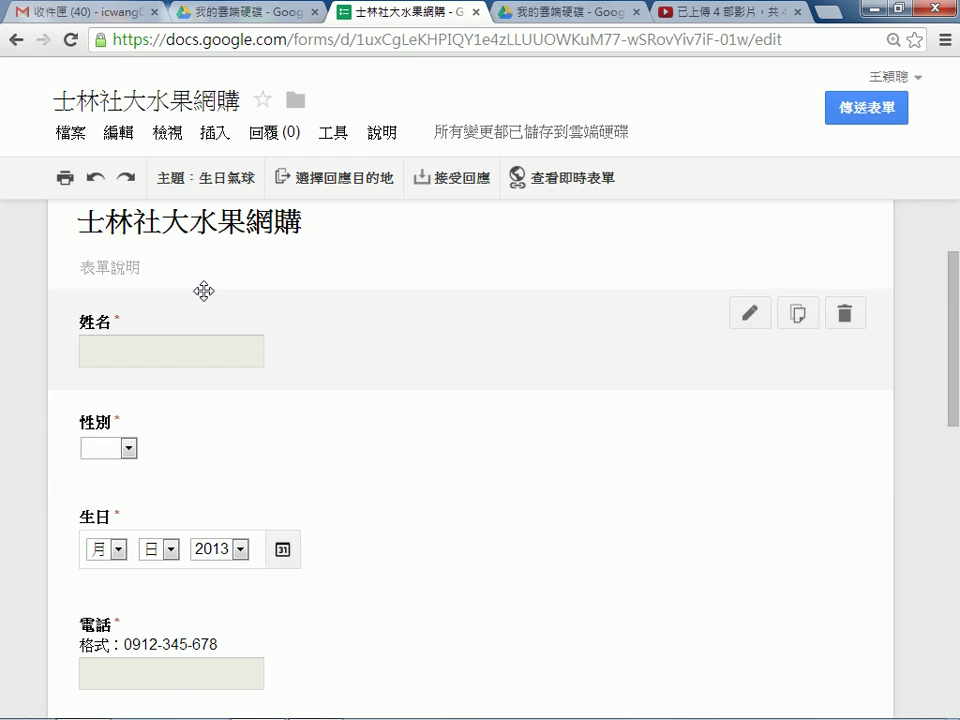
scroll(191, 311, down, 2)
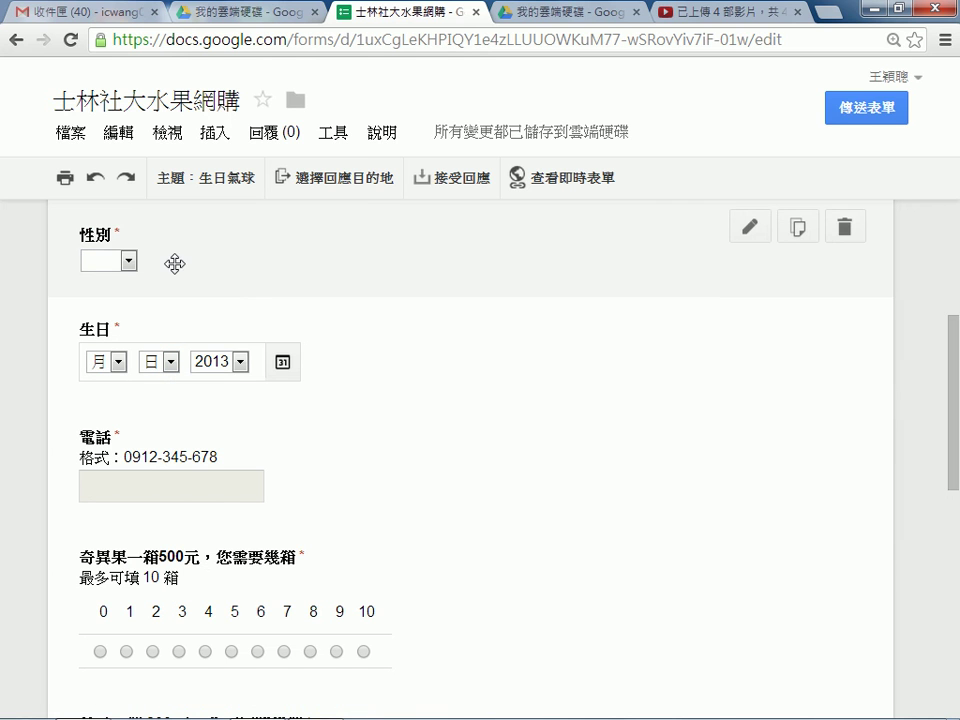
scroll(204, 386, down, 3)
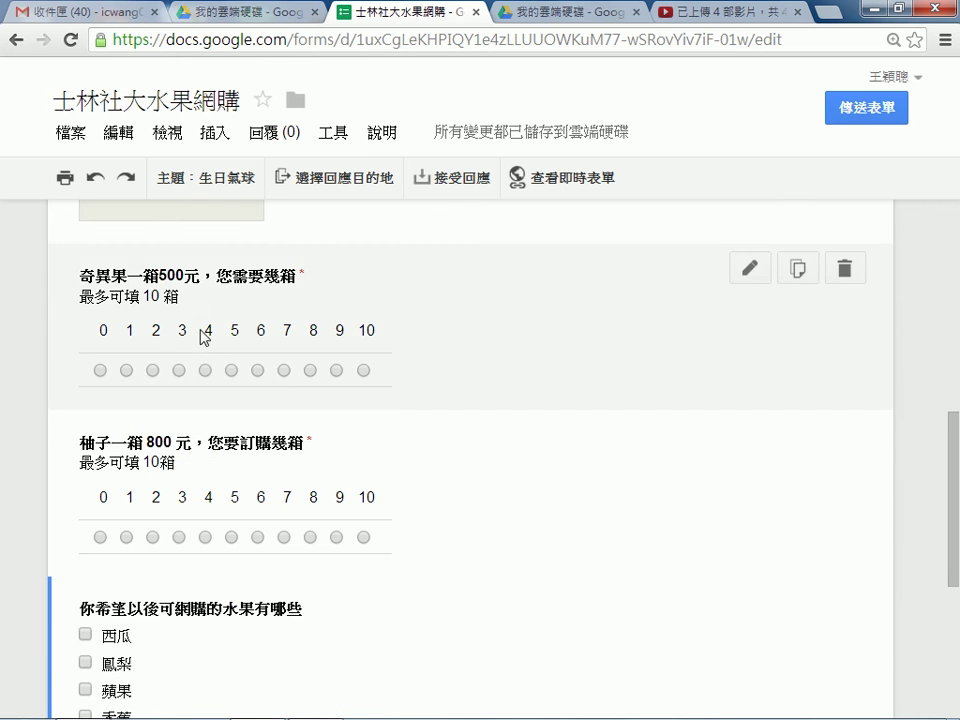
scroll(204, 383, up, 1)
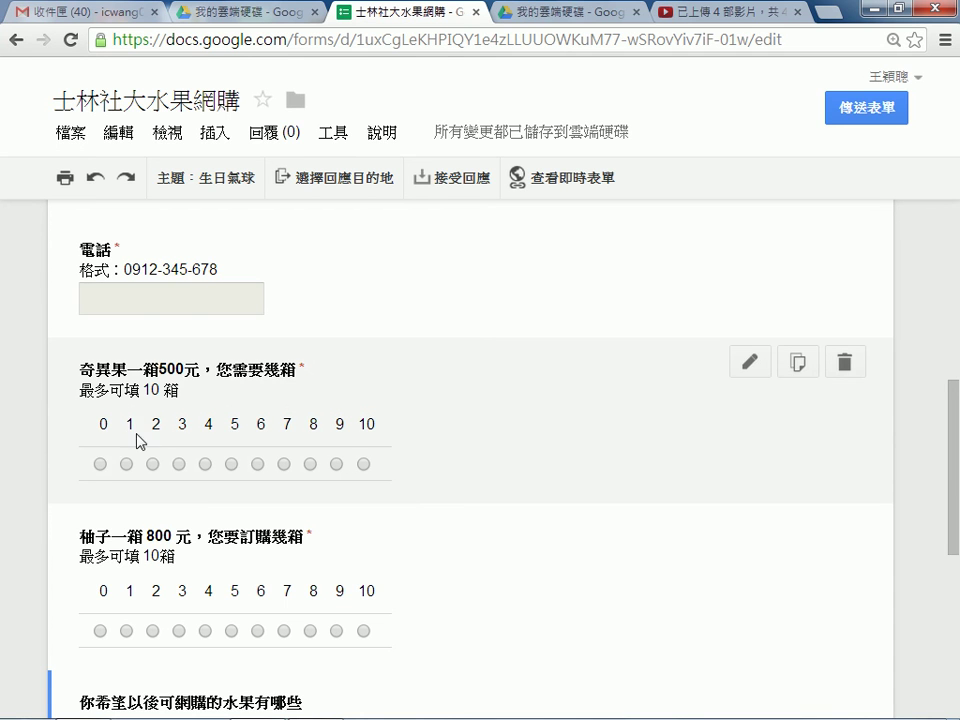
scroll(95, 460, down, 1)
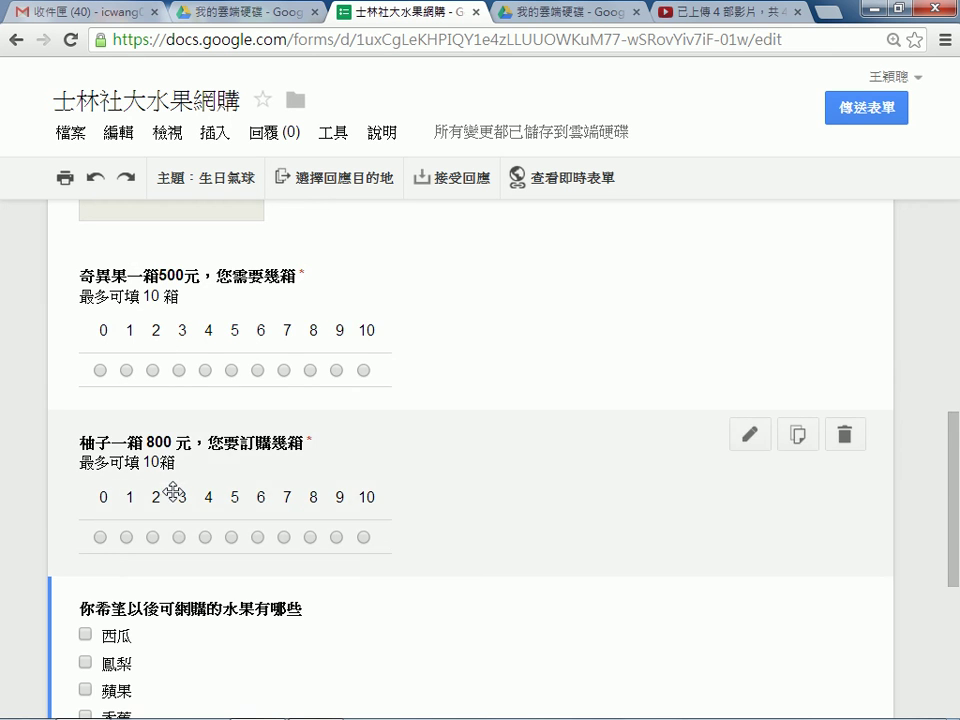
scroll(173, 491, down, 2)
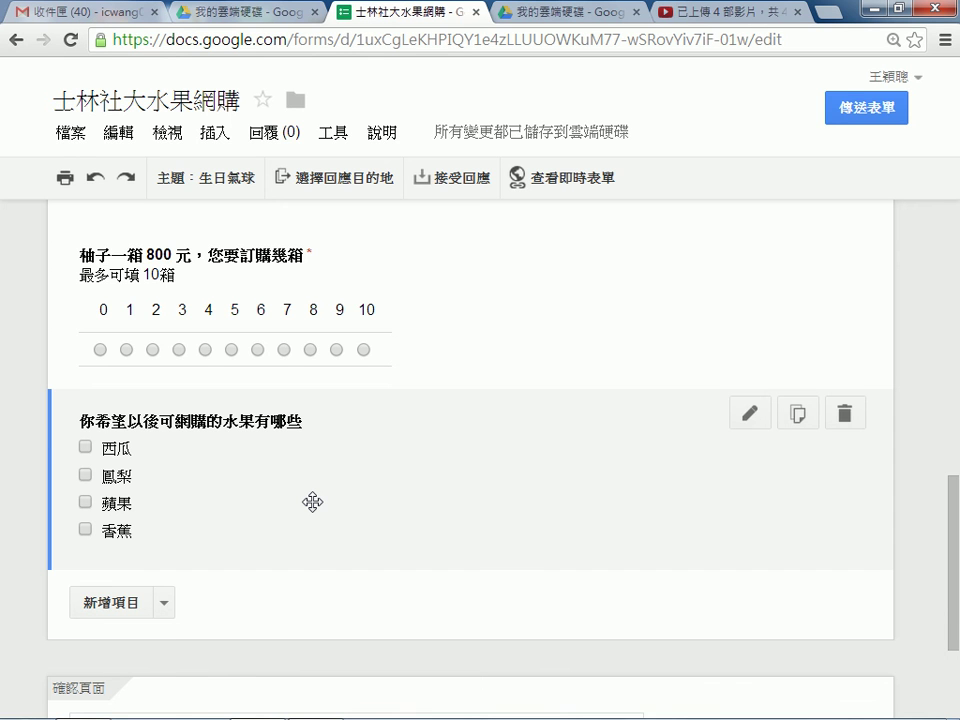
scroll(312, 502, up, 1)
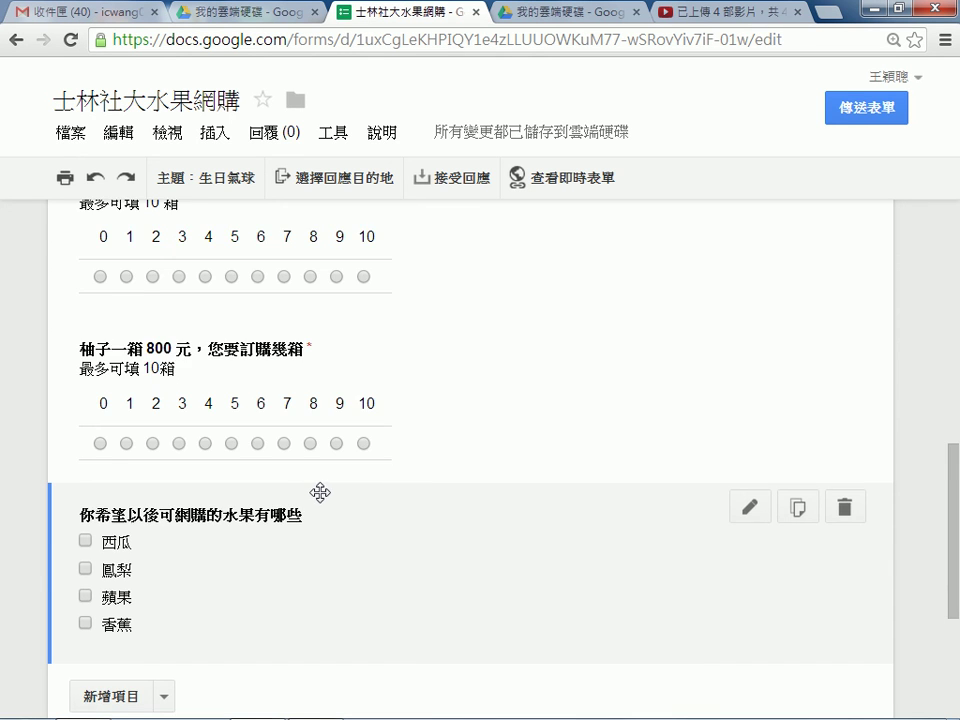
scroll(320, 492, up, 2)
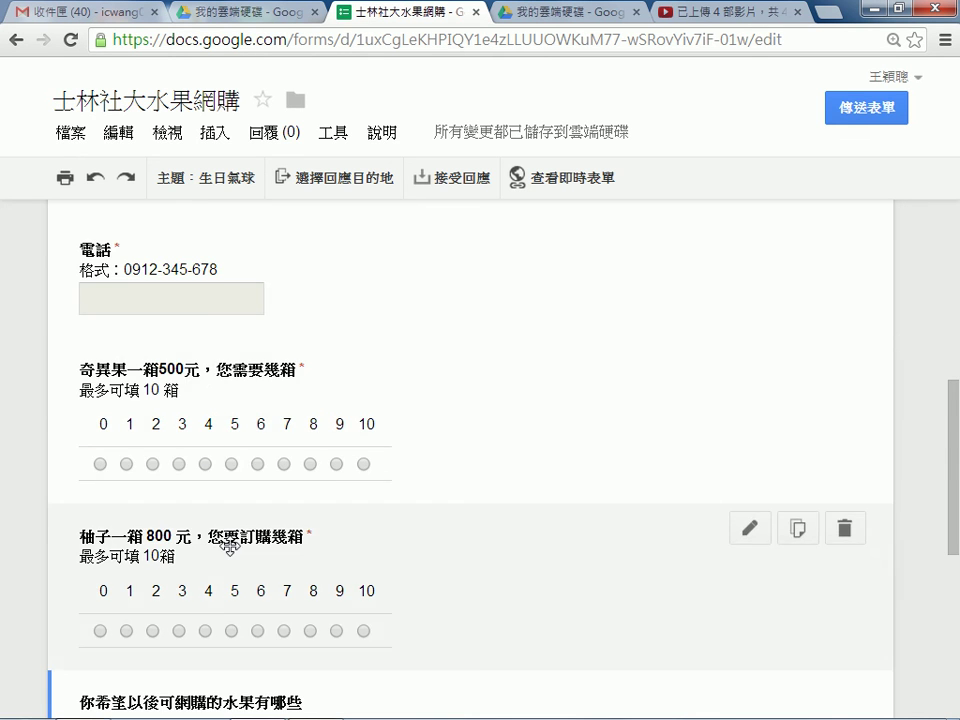